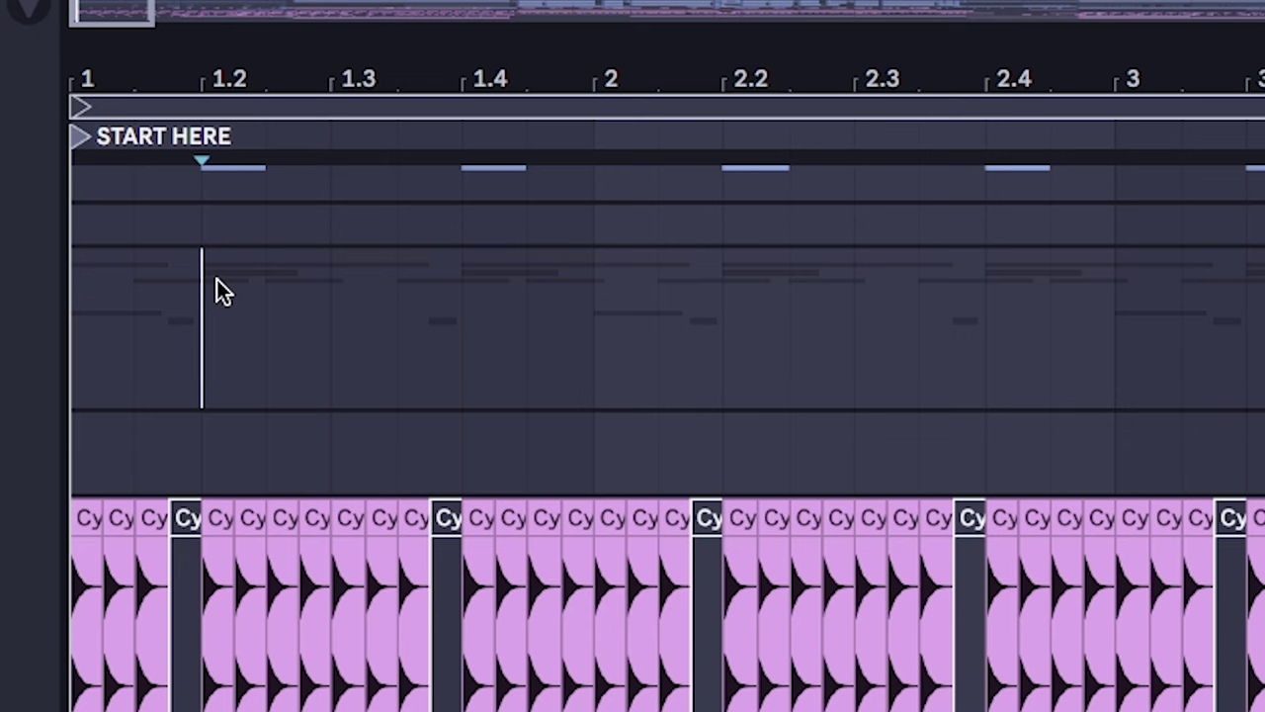
Step: Examine the hat, clap, open hi-hat and cw_amen20_164 break patterns by selecting ranges across their clips
left_click_drag(217, 288, 326, 305)
left_click_drag(465, 341, 563, 363)
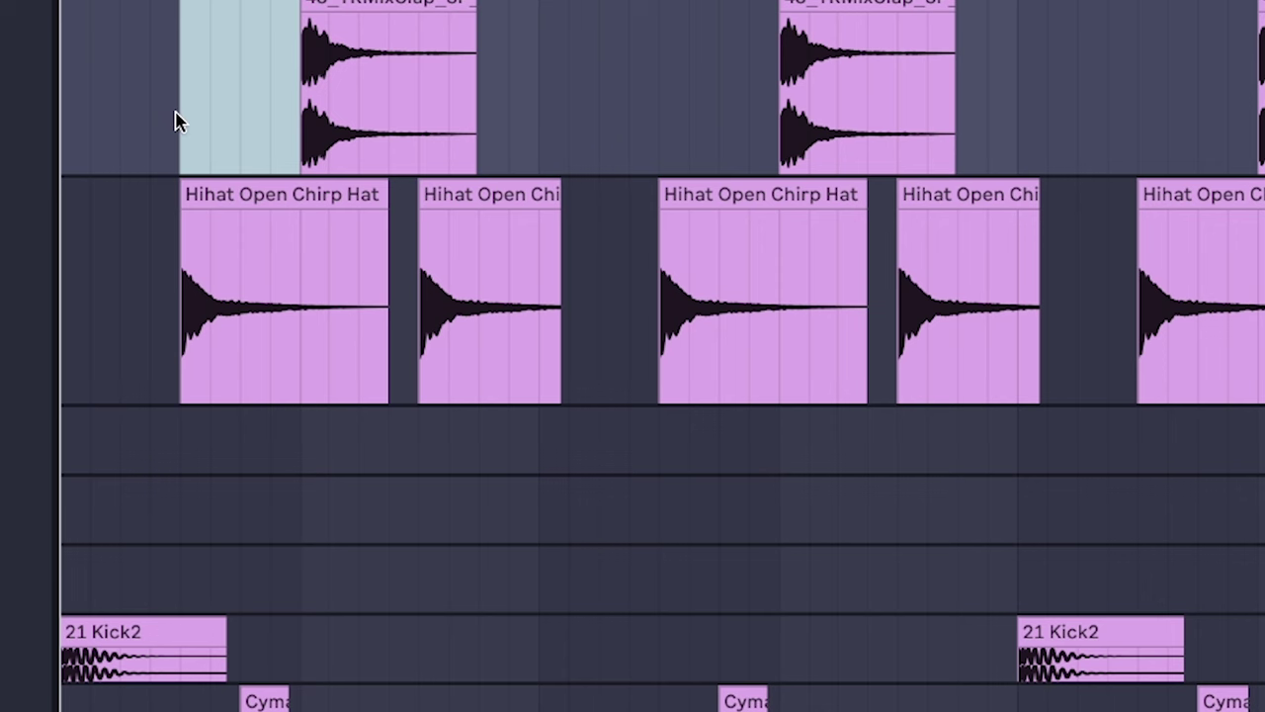
left_click_drag(176, 121, 293, 323)
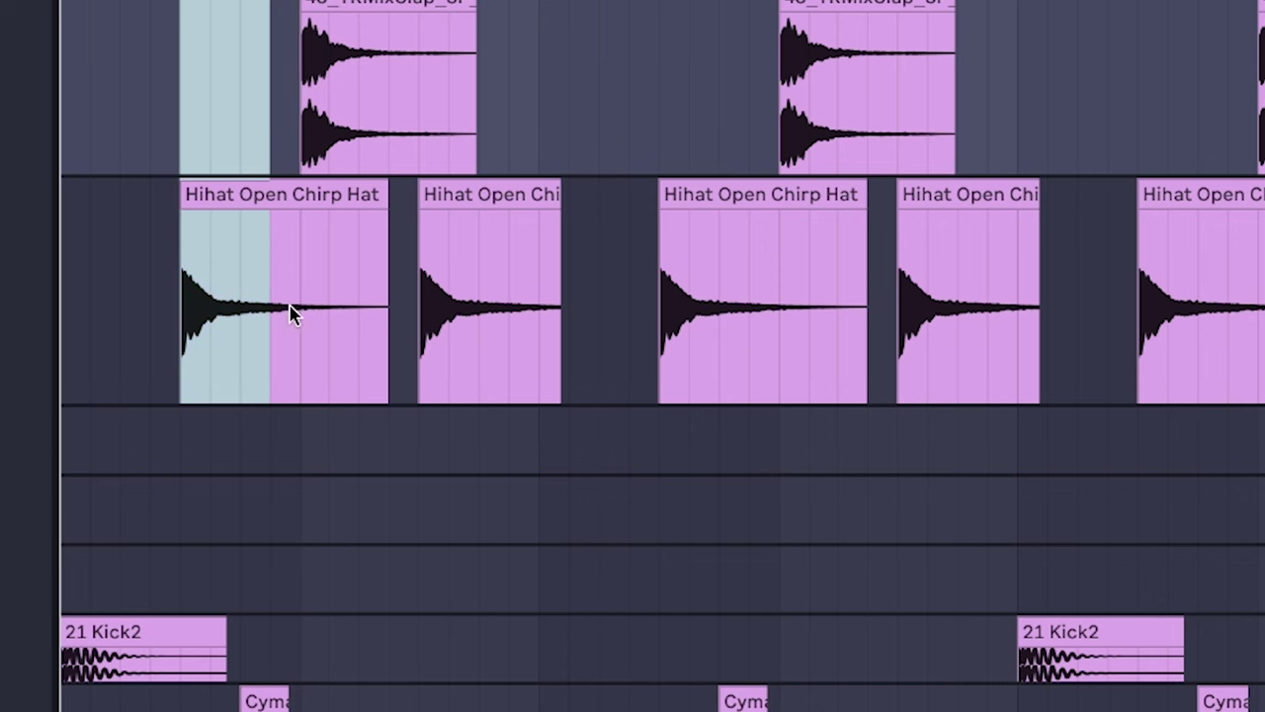
left_click_drag(424, 91, 596, 327)
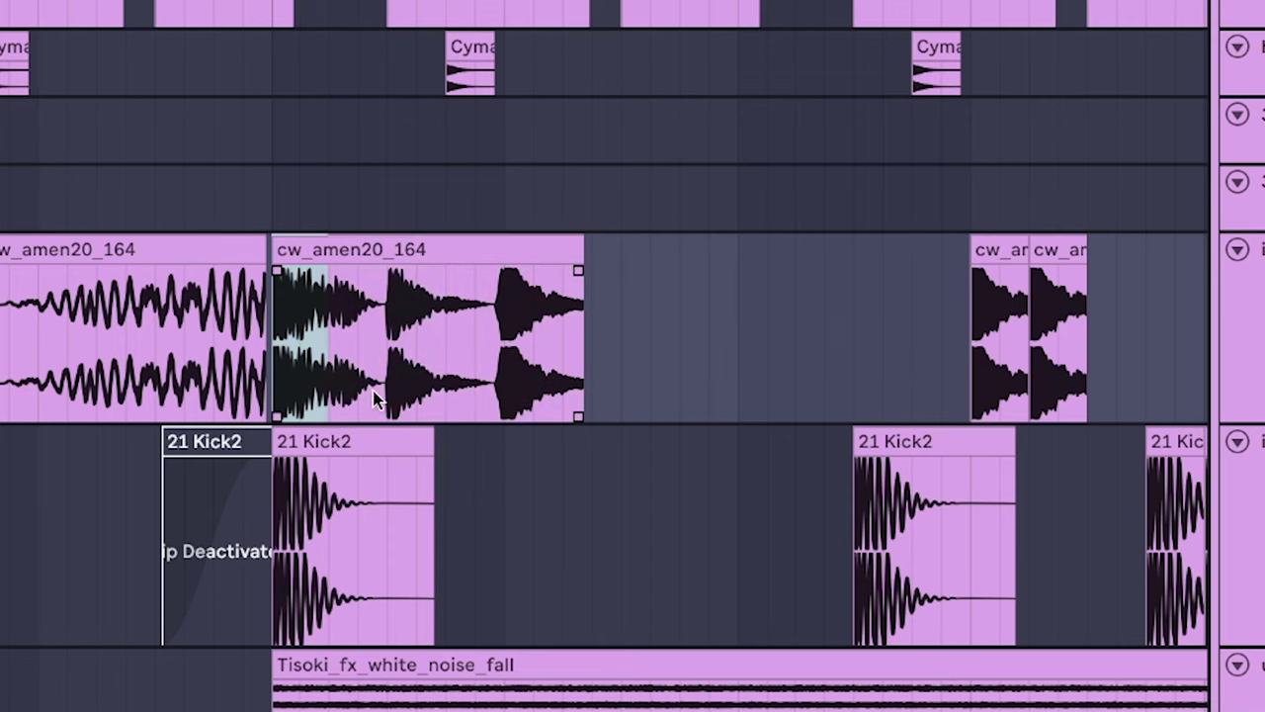
left_click_drag(283, 393, 1130, 384)
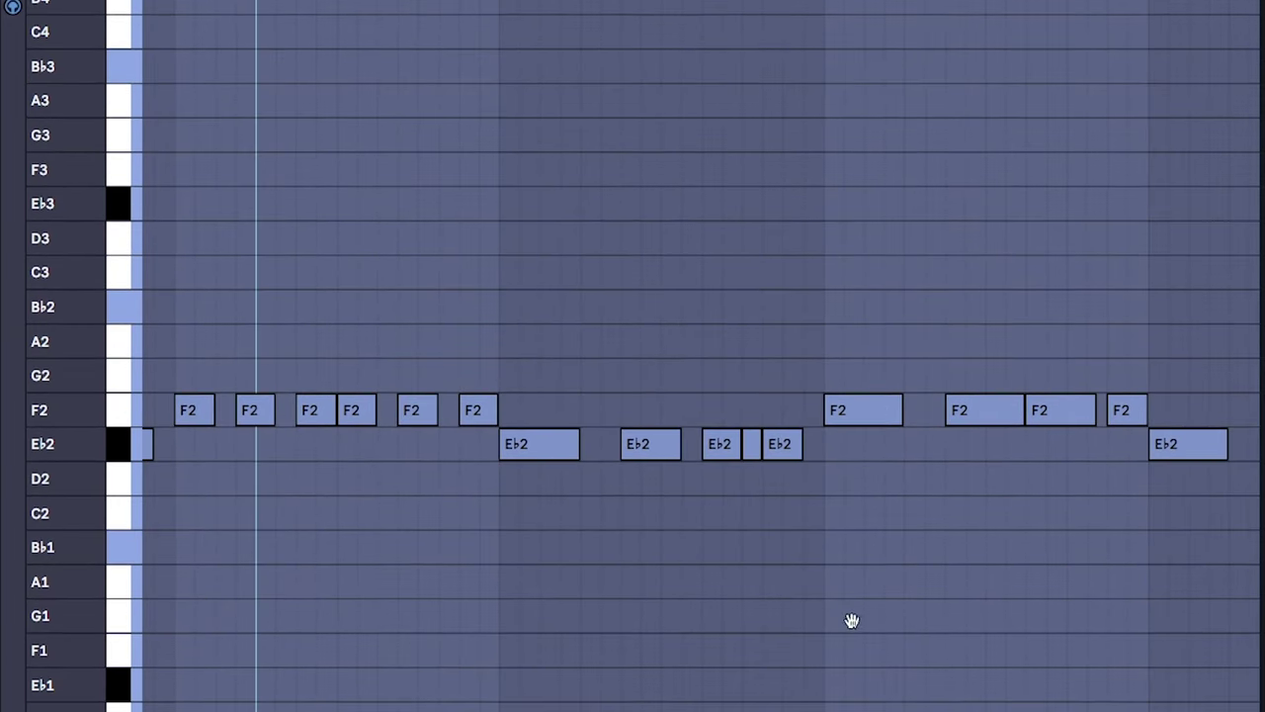
Step: Examine the E♭2 and F2 bass note pattern and the Wavetable amp envelope's decay
left_click_drag(852, 620, 537, 564)
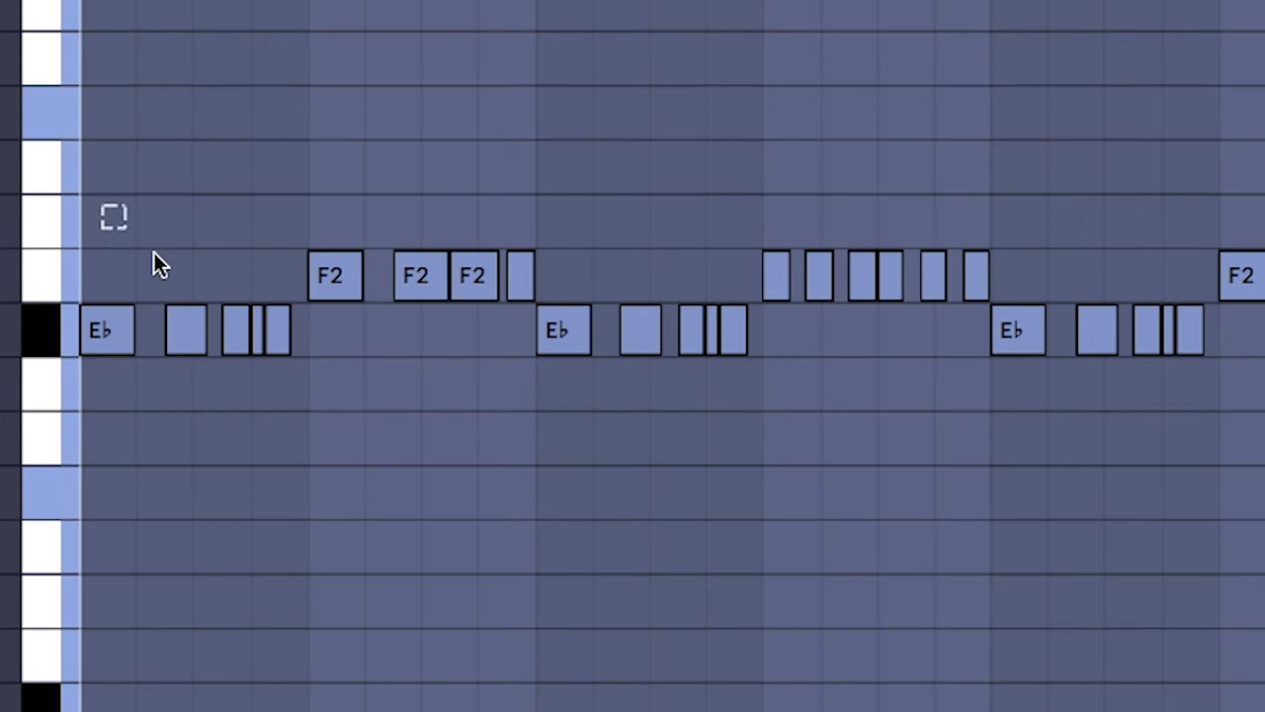
left_click_drag(101, 203, 517, 415)
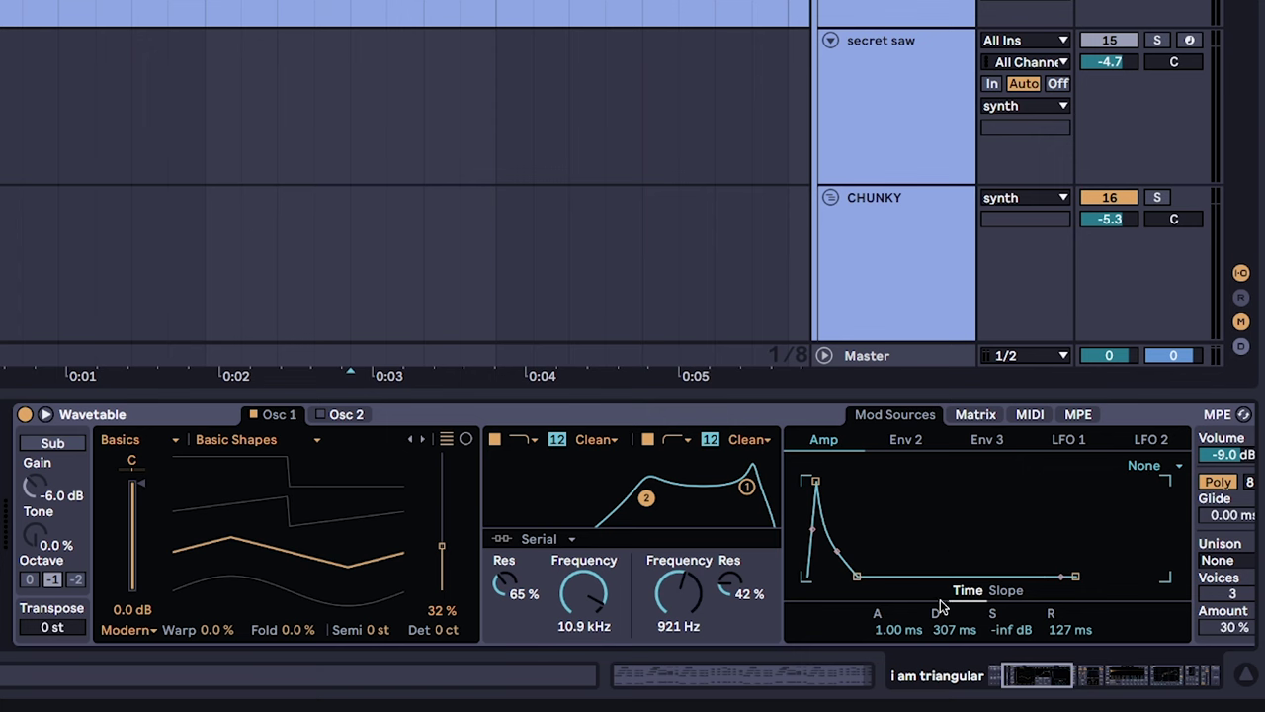
left_click_drag(944, 611, 944, 574)
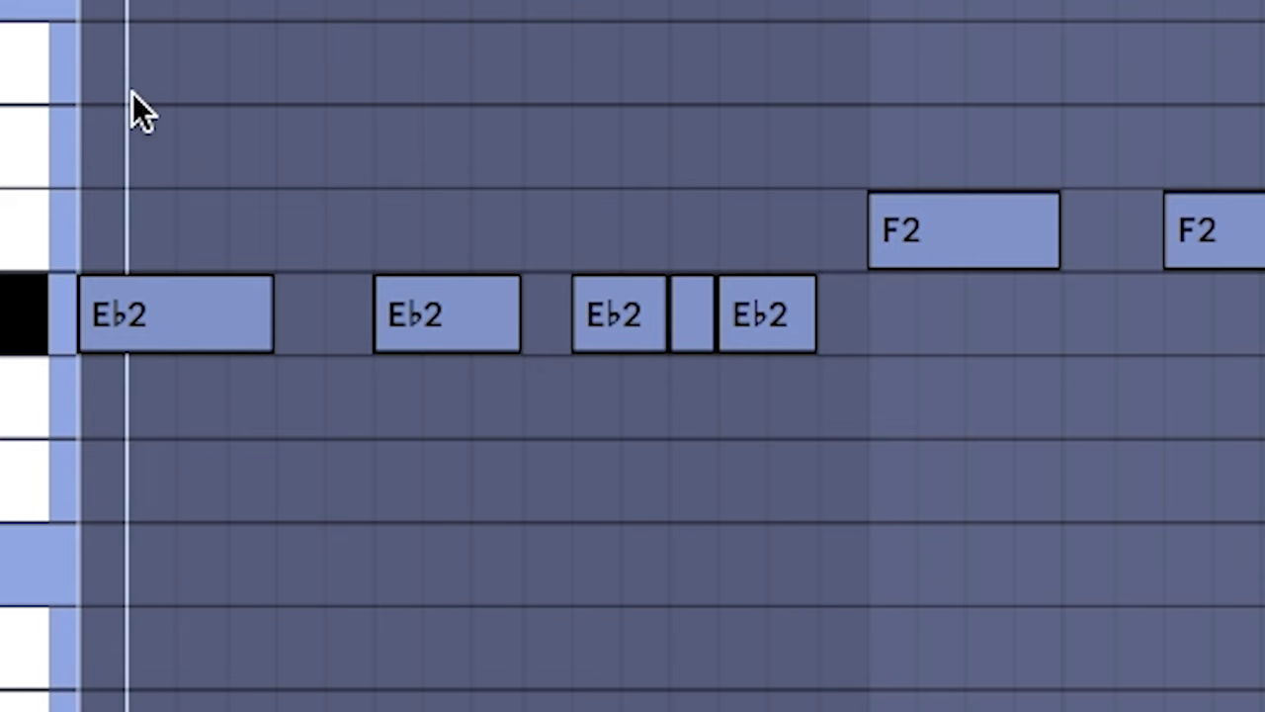
left_click_drag(131, 93, 1264, 481)
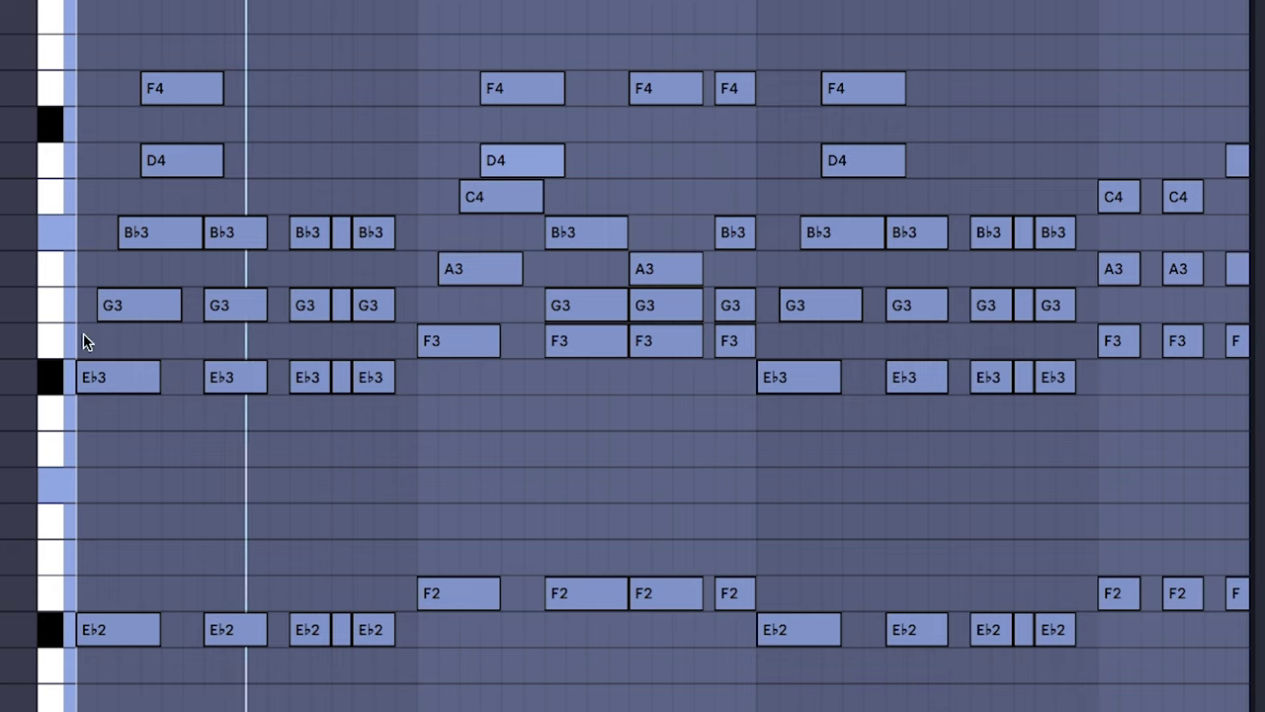
Step: Examine the chords above the bass line, from the staggered opening notes to the repeated stabs and the empty space above them
left_click_drag(83, 341, 90, 367)
left_click(98, 307)
left_click_drag(102, 223, 127, 244)
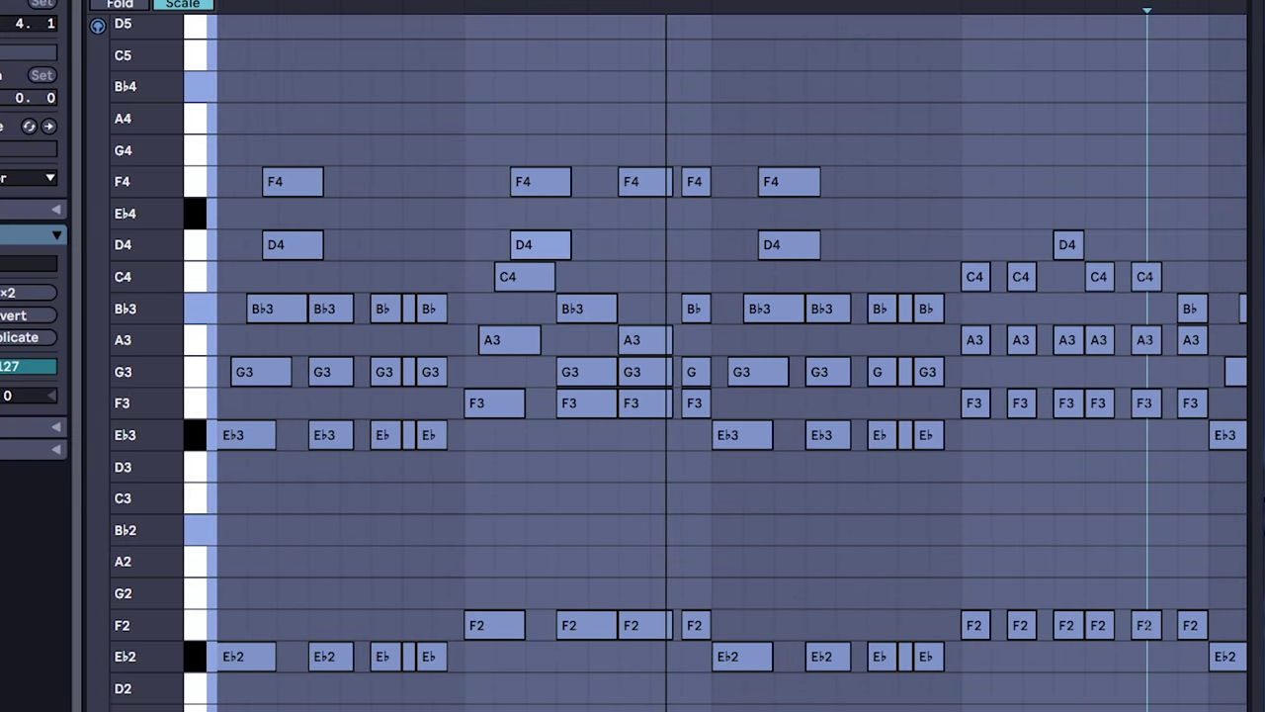
left_click_drag(330, 76, 439, 69)
left_click_drag(494, 29, 649, 99)
left_click_drag(738, 28, 942, 140)
left_click(995, 59)
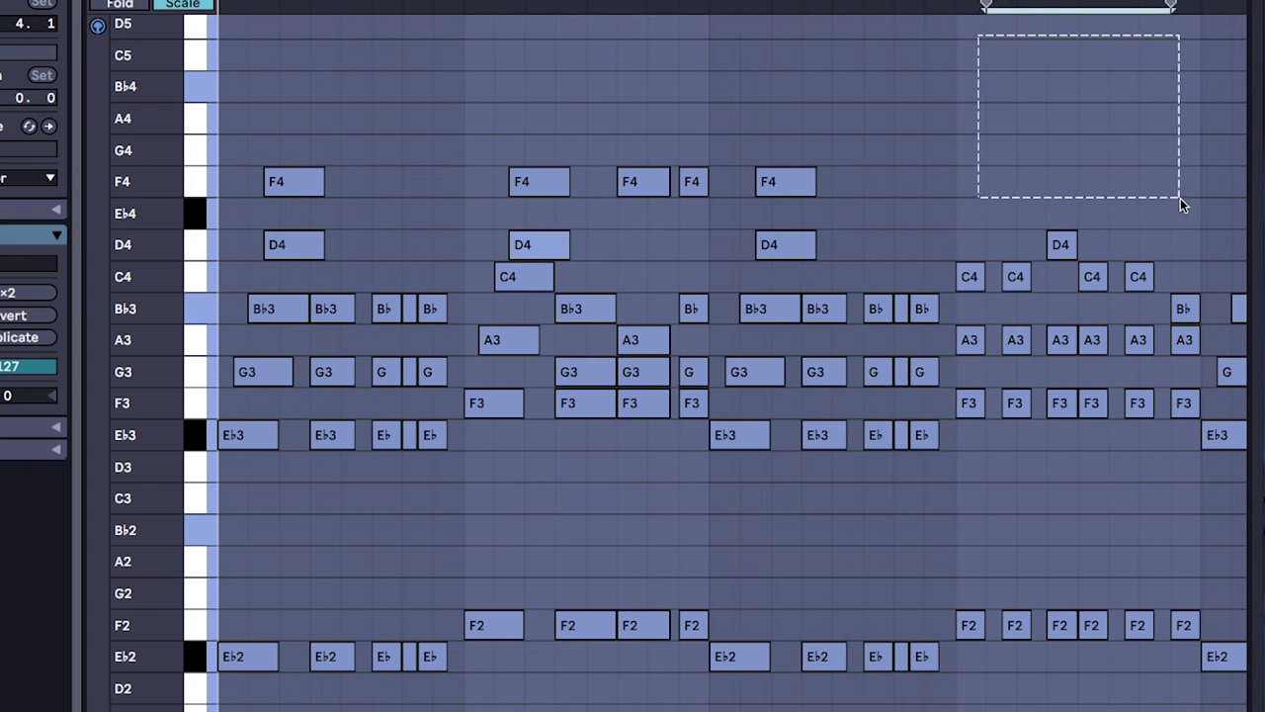
left_click_drag(1183, 199, 1185, 203)
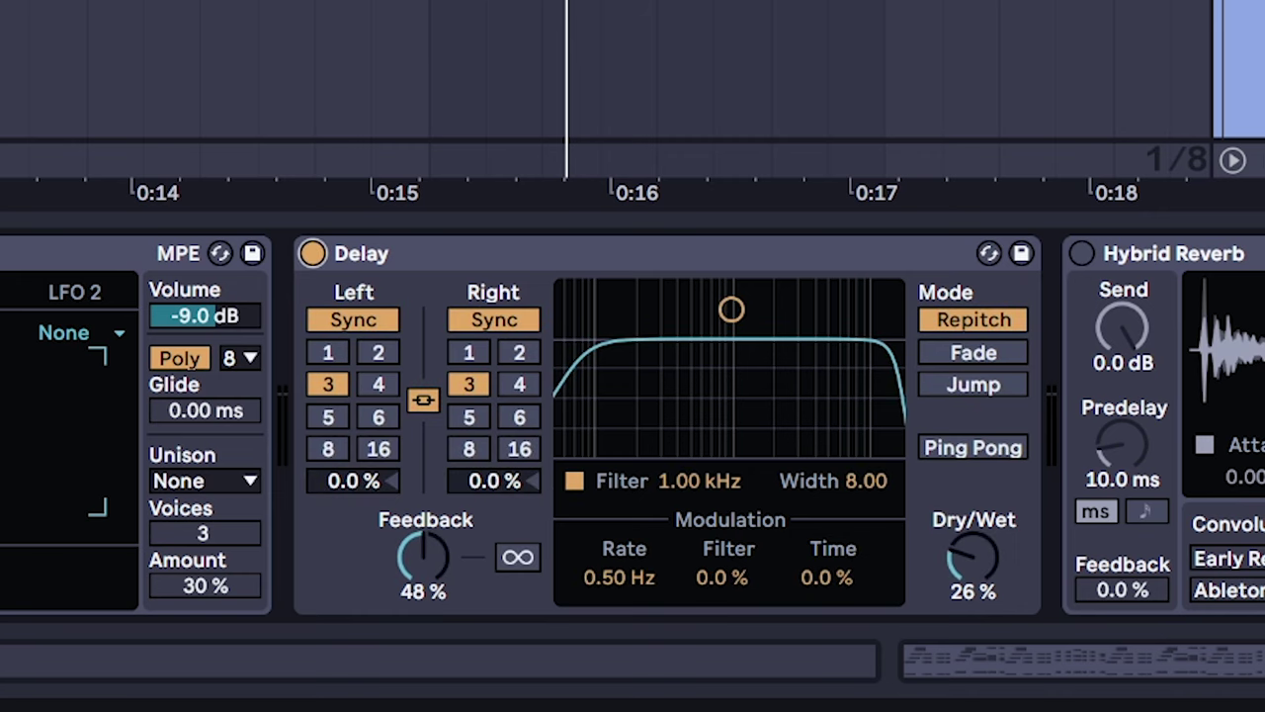
Step: Review the synth's effect chain, including Delay and EQ Eight, and Wavetable's unison amount
scroll(817, 411, "right", 15)
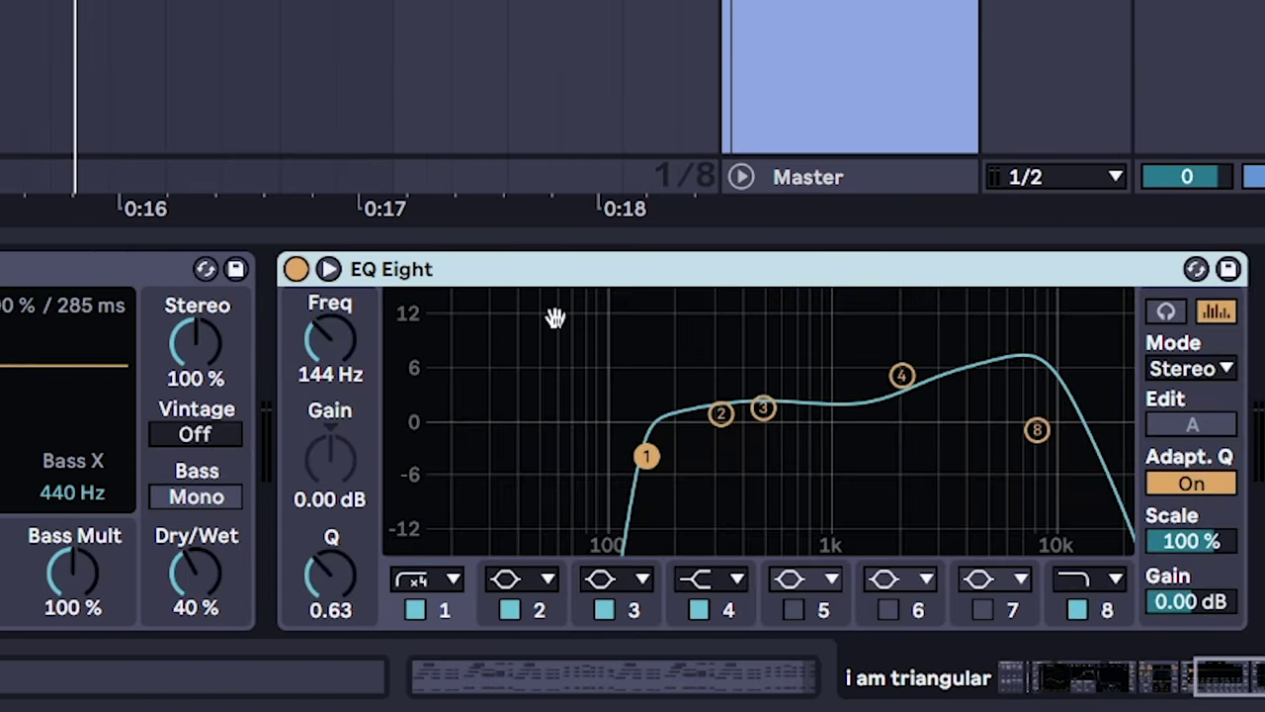
scroll(44, 379, "left", 10)
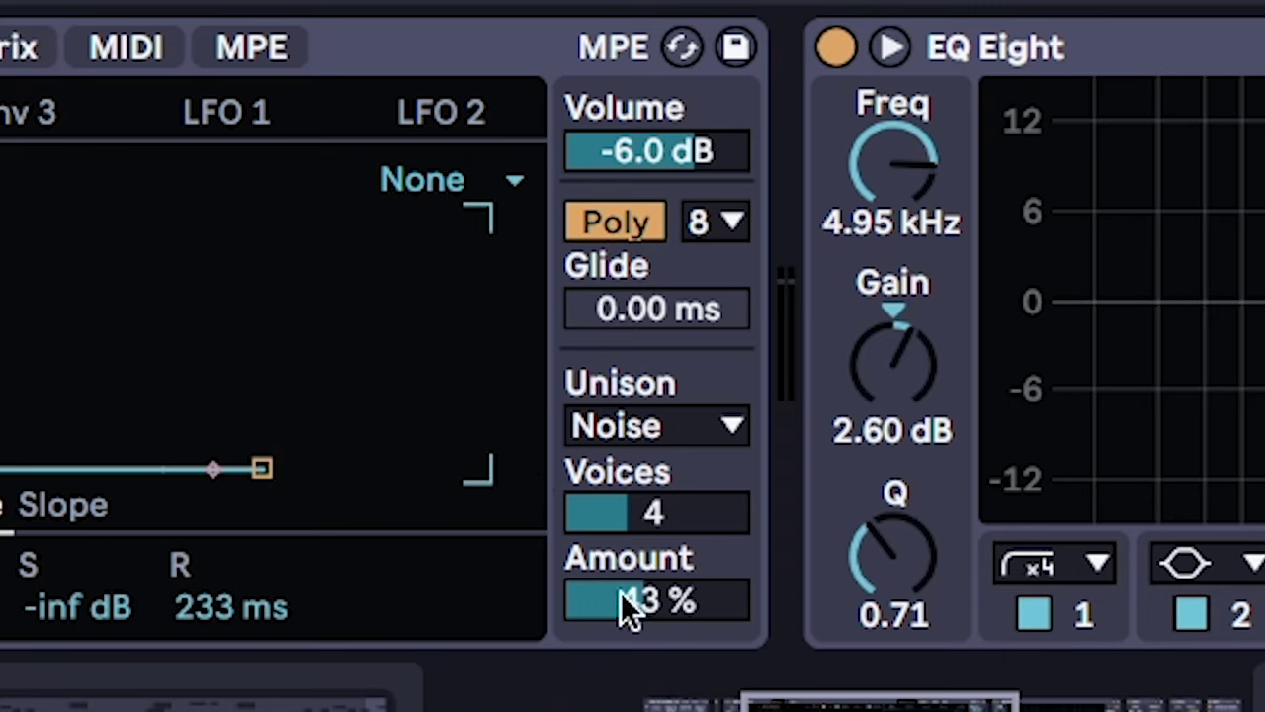
left_click_drag(620, 598, 620, 652)
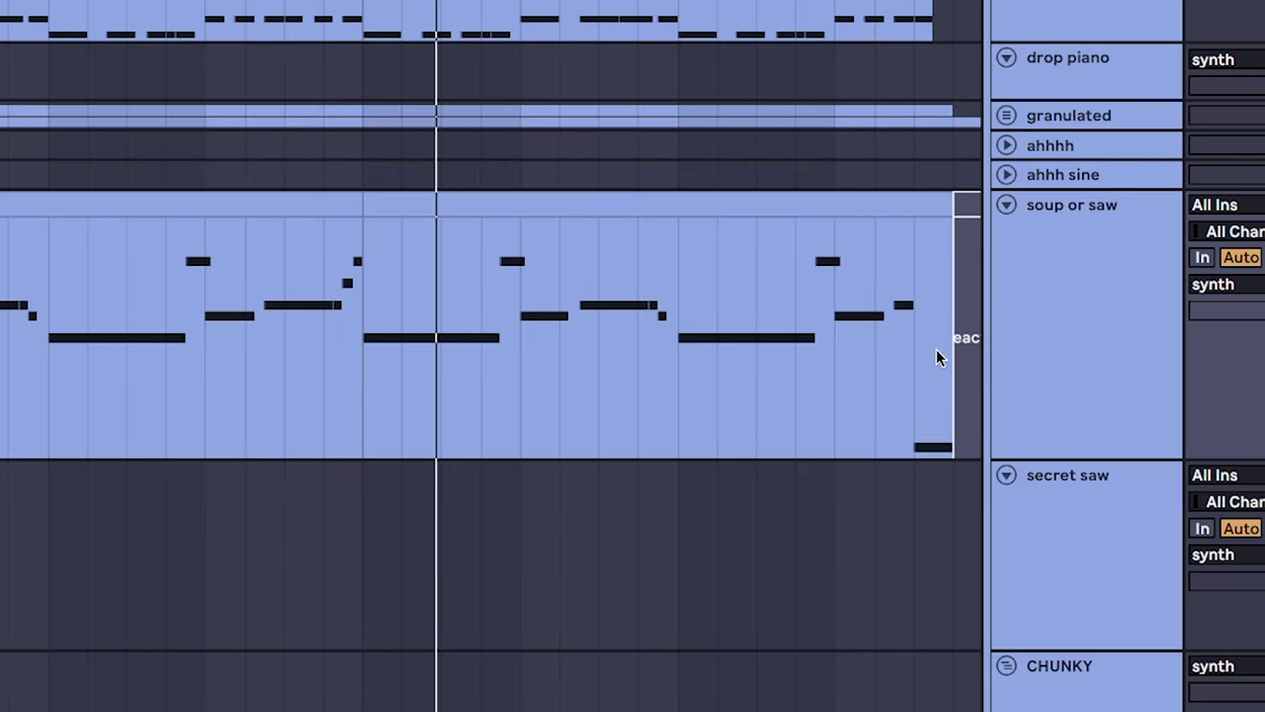
Step: Examine the soup or saw melody clip and its Wavetable low-pass filter frequency
key("a")
scroll(622, 328, "left", 3)
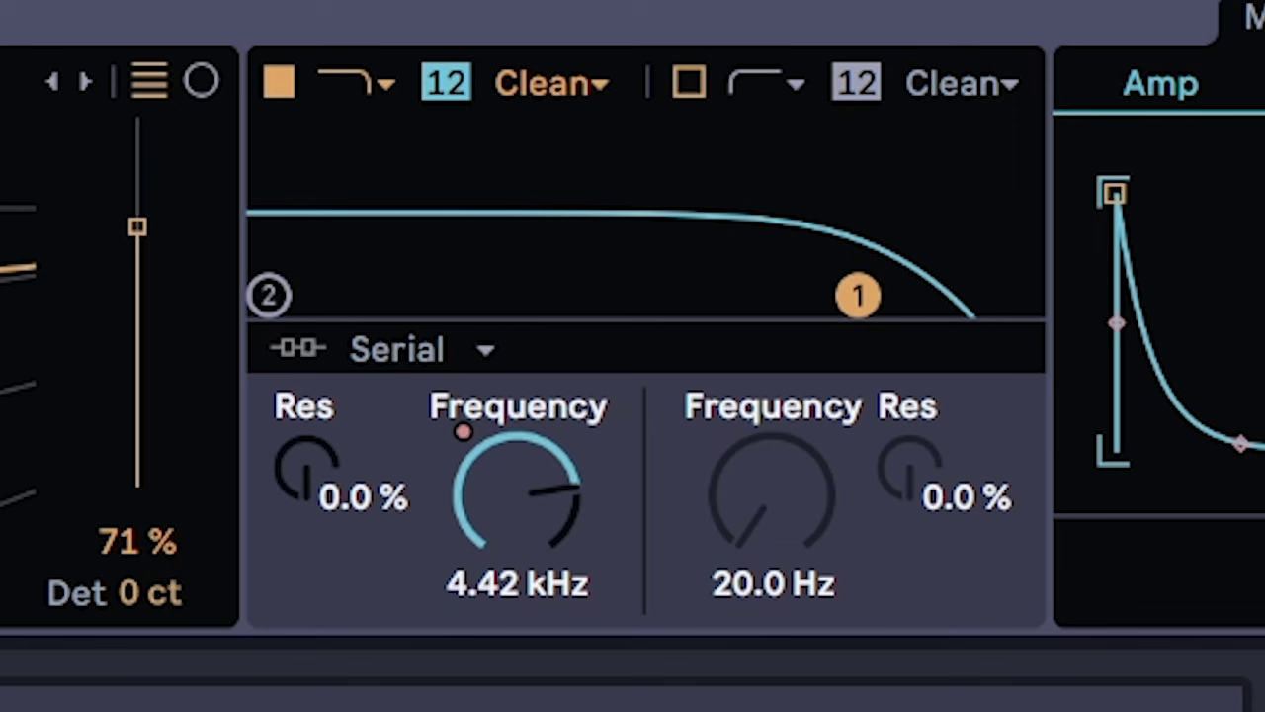
left_click_drag(559, 396, 558, 465)
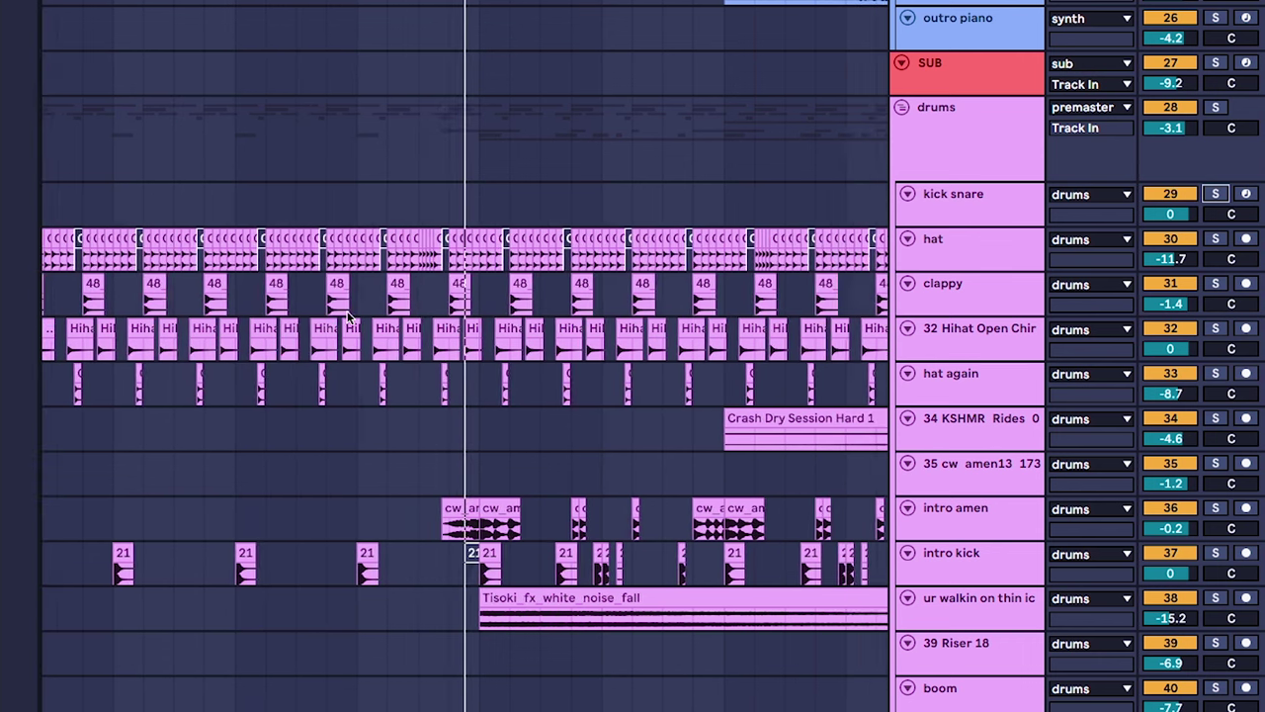
Step: Look over the layered drum and synth tracks in the arrangement
scroll(369, 328, "up", 8)
scroll(370, 327, "up", 8)
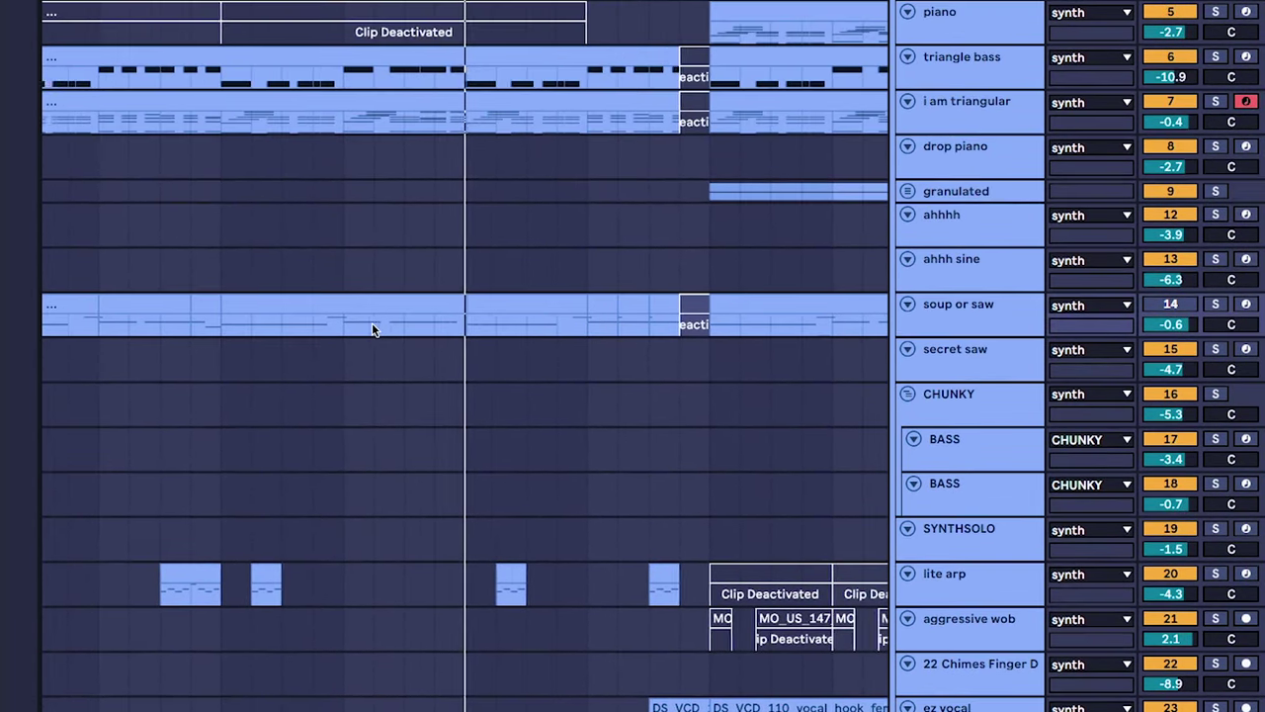
scroll(370, 323, "down", 5)
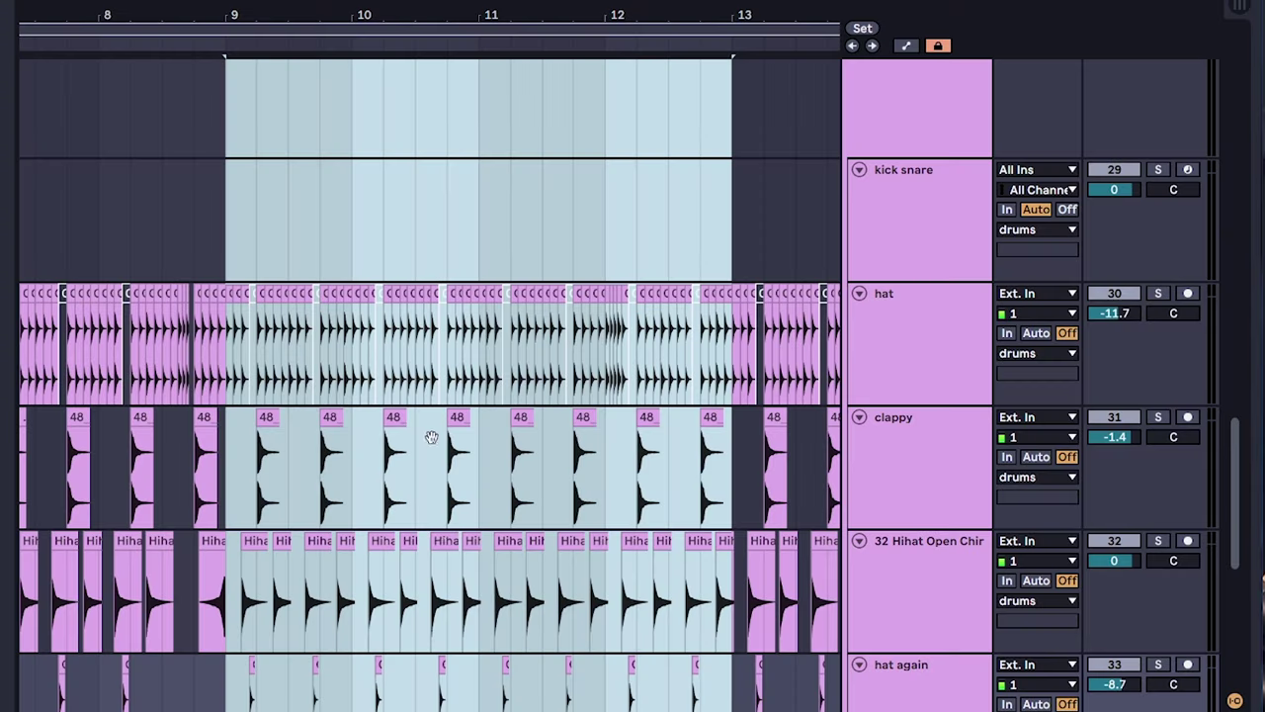
Step: Examine the drum section's reversed and forward crash clips and the build clips, and toggle playback
scroll(427, 420, "down", 2)
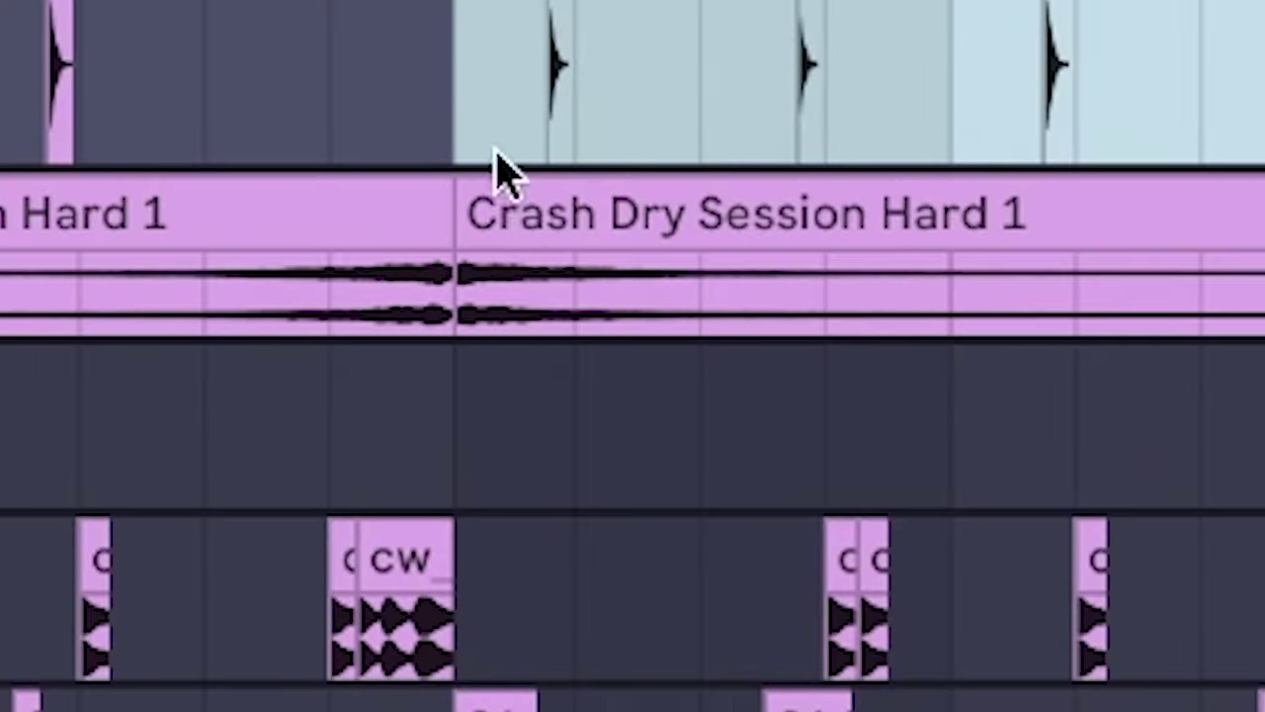
left_click(253, 689)
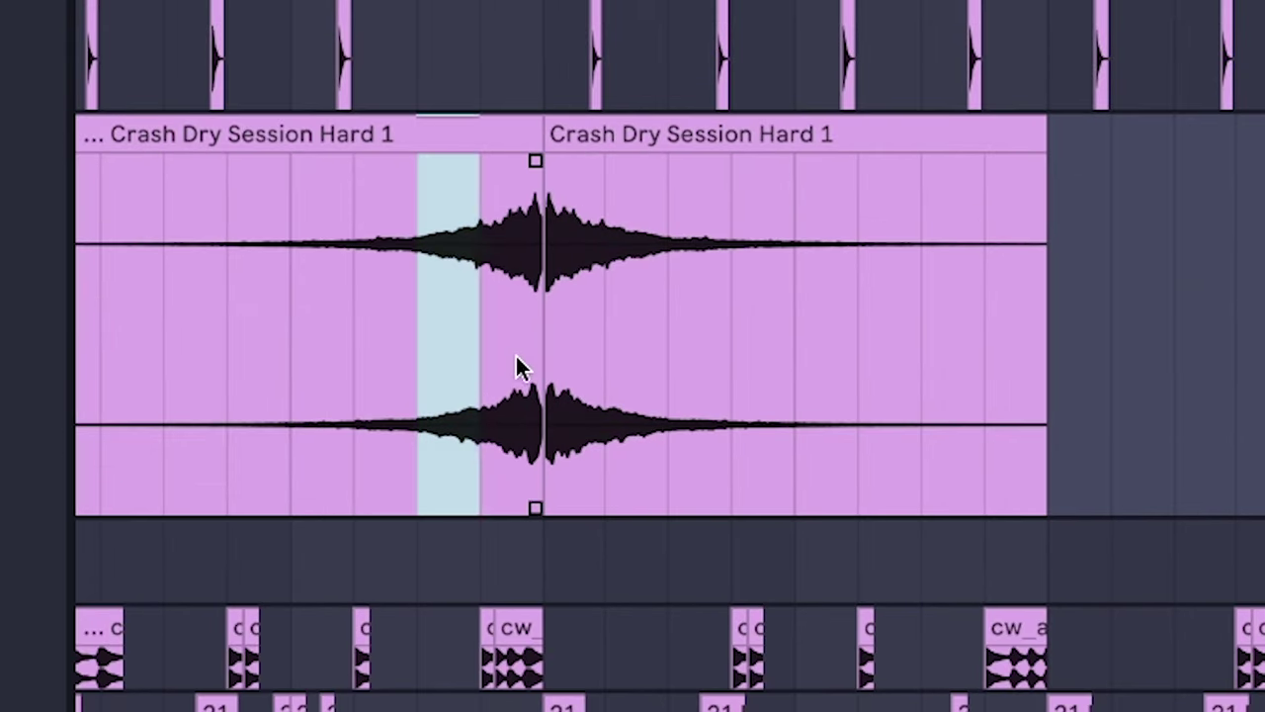
left_click_drag(515, 365, 748, 396)
key("space")
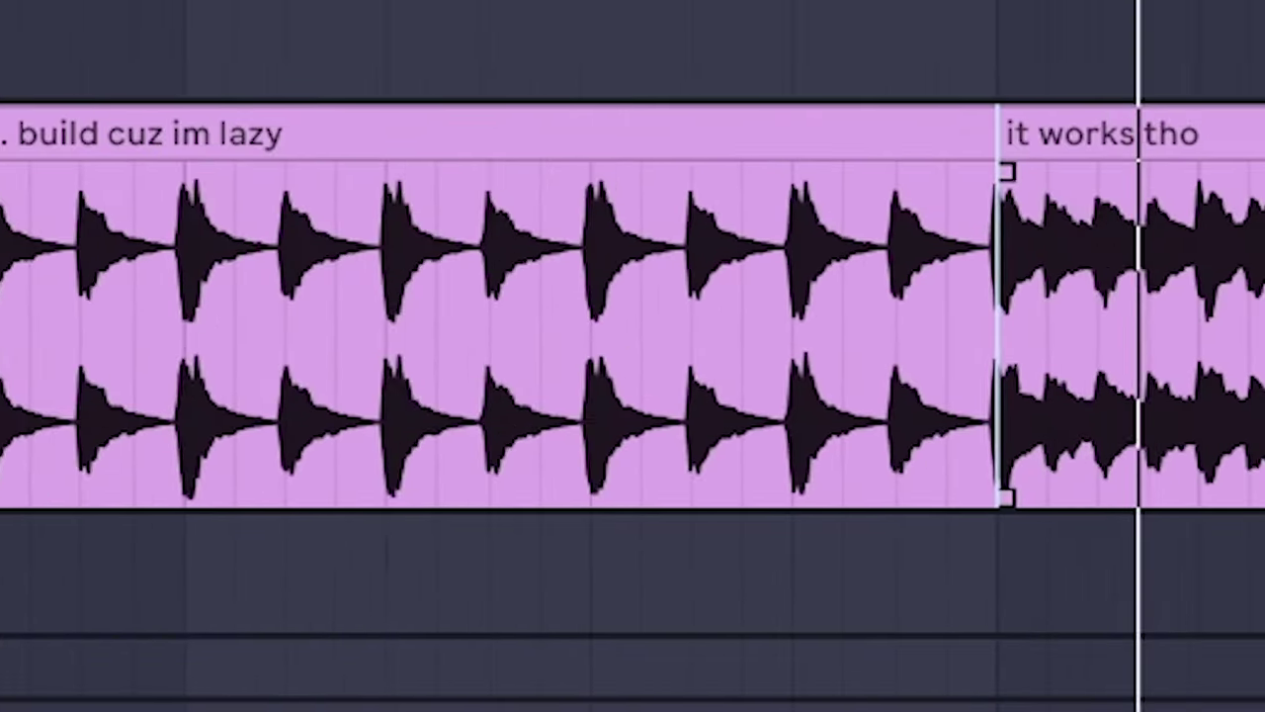
left_click_drag(333, 334, 1088, 334)
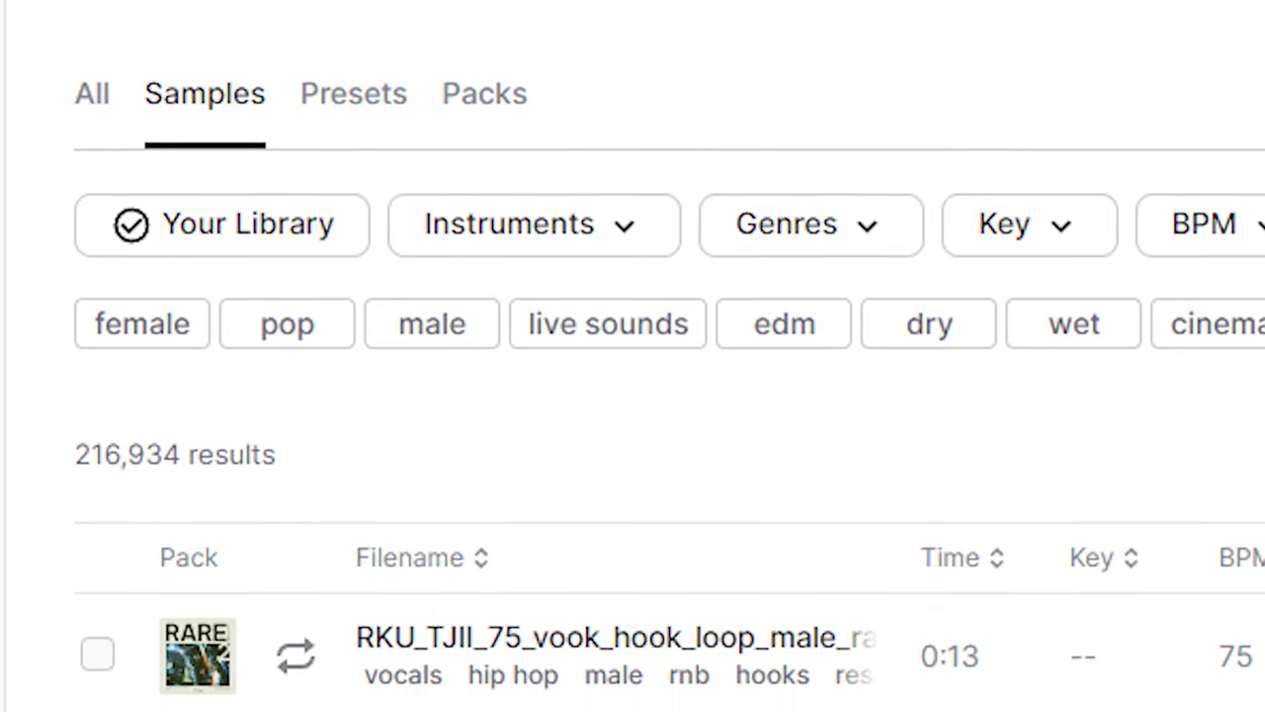
Step: Switch to the online sample library and browse the vocal sample results
scroll(632, 396, "down", 5)
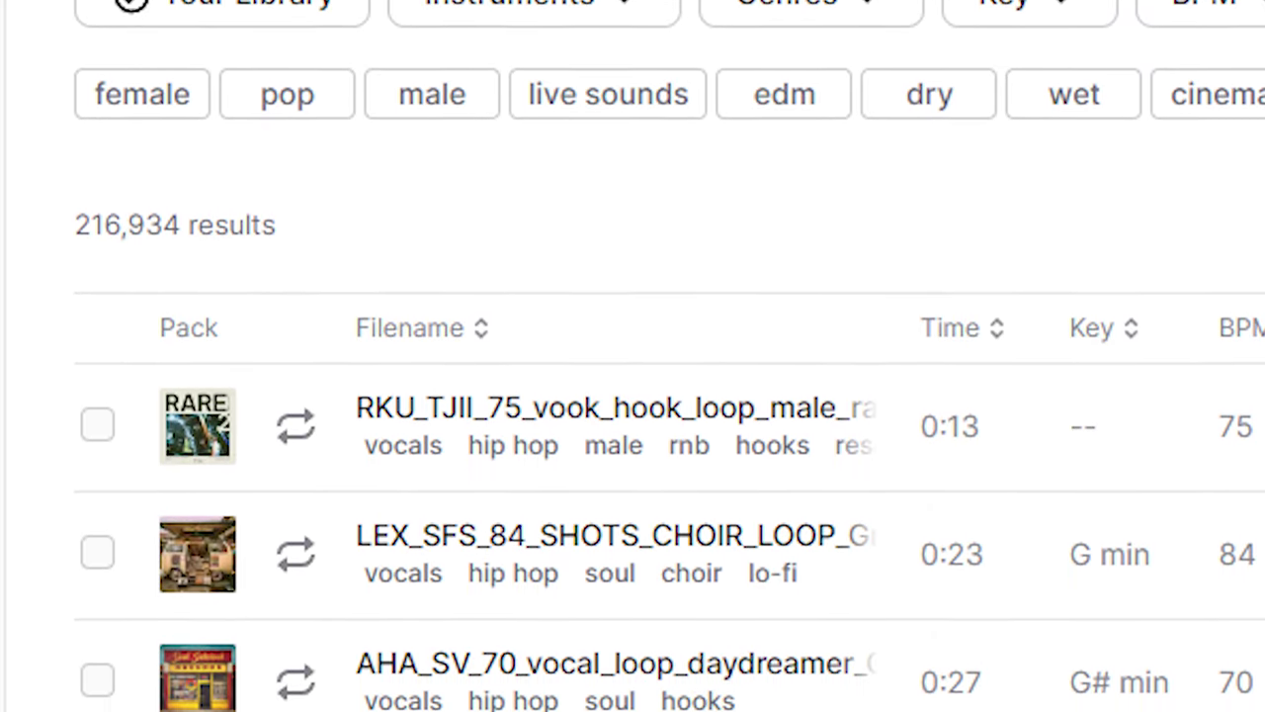
scroll(633, 395, "down", 5)
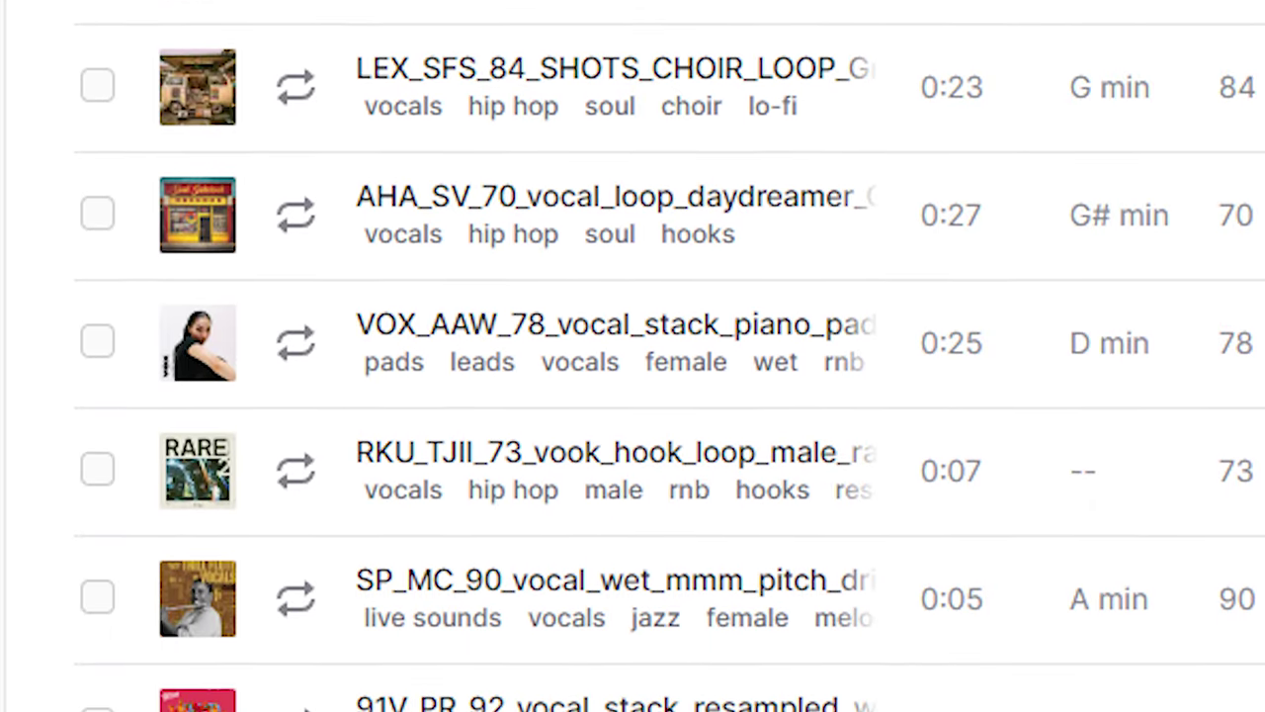
scroll(633, 395, "down", 5)
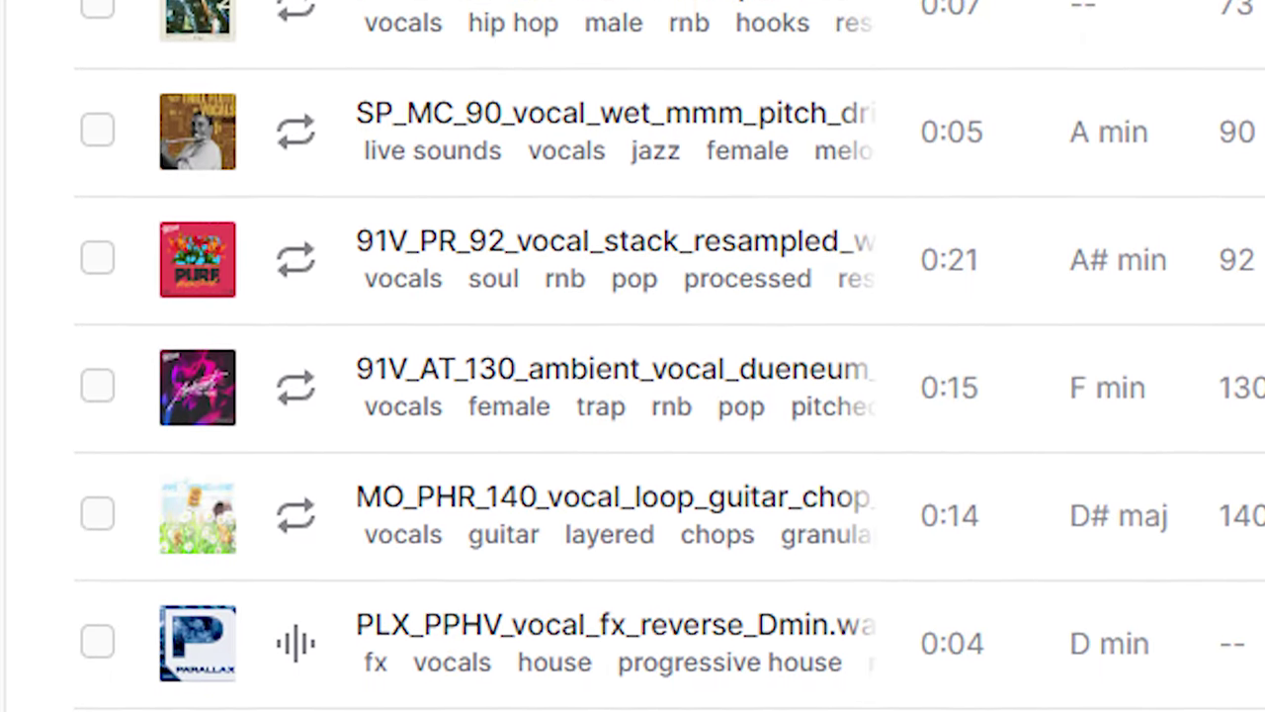
scroll(632, 396, "down", 4)
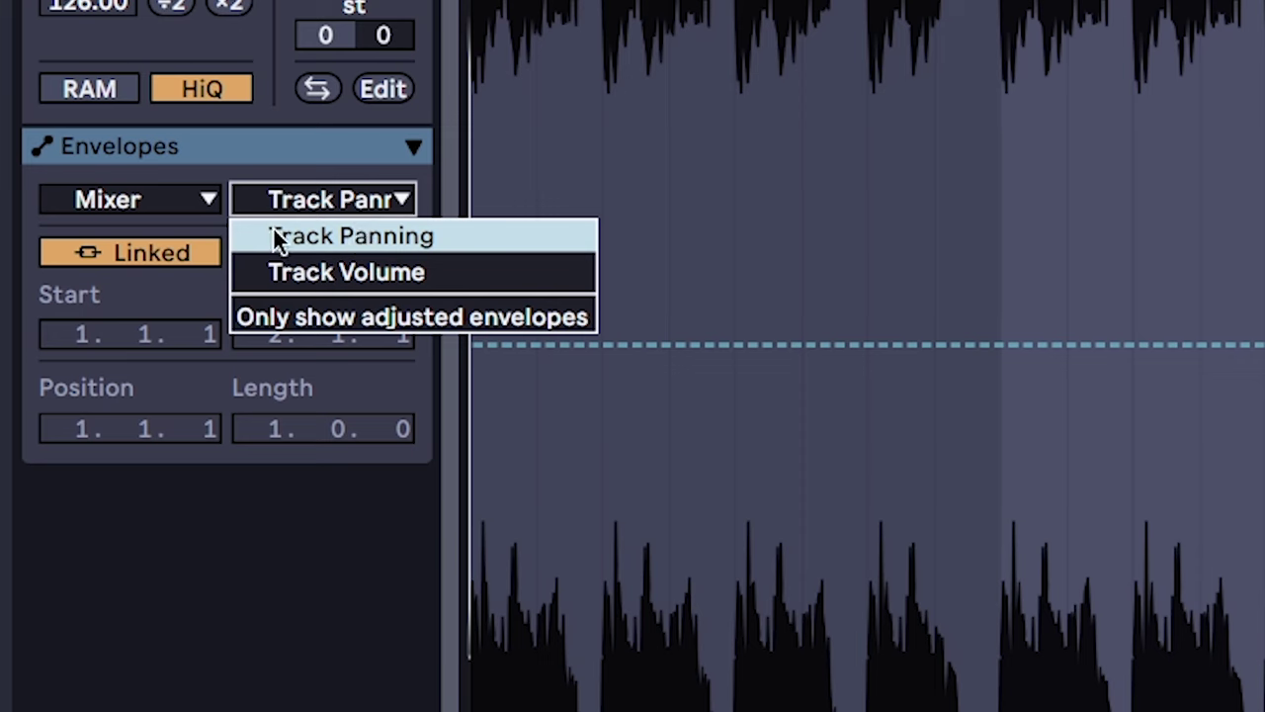
Step: Browse the device and parameter choices for the audio clip's envelope
left_click(149, 198)
left_click(163, 232)
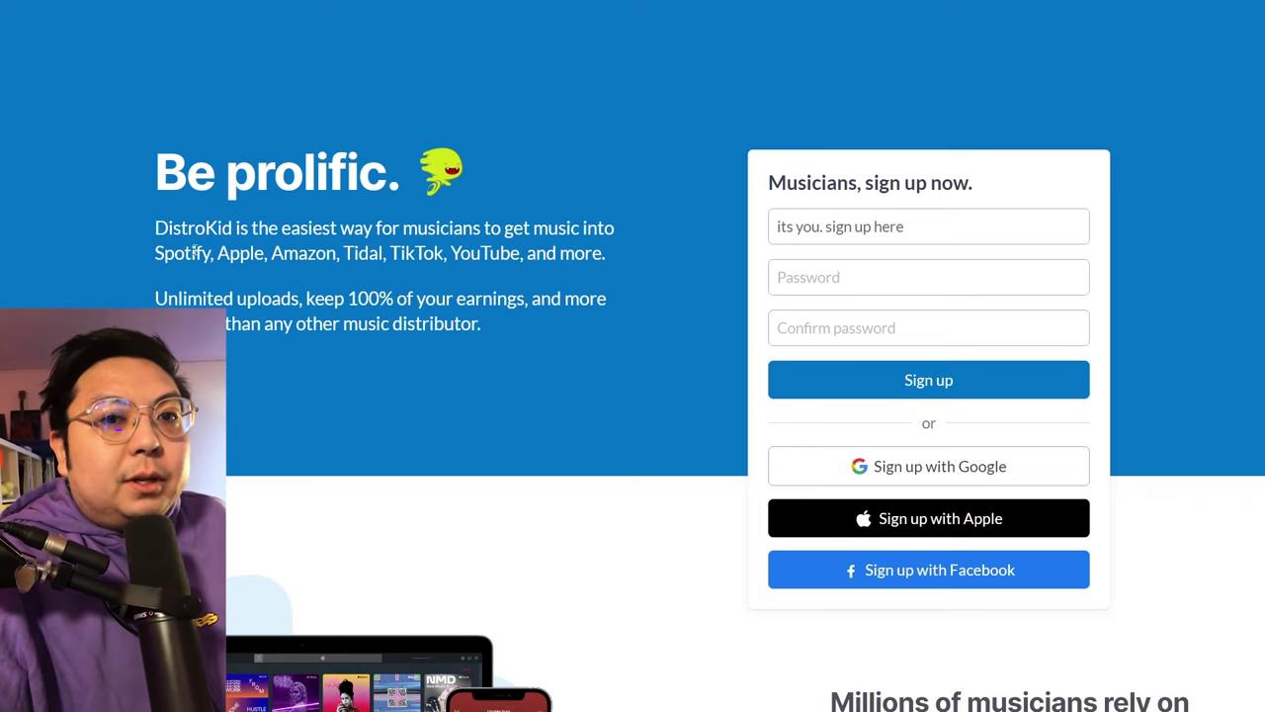
Step: Switch to the DistroKid website and review its home page and the music upload form
scroll(195, 251, "down", 4)
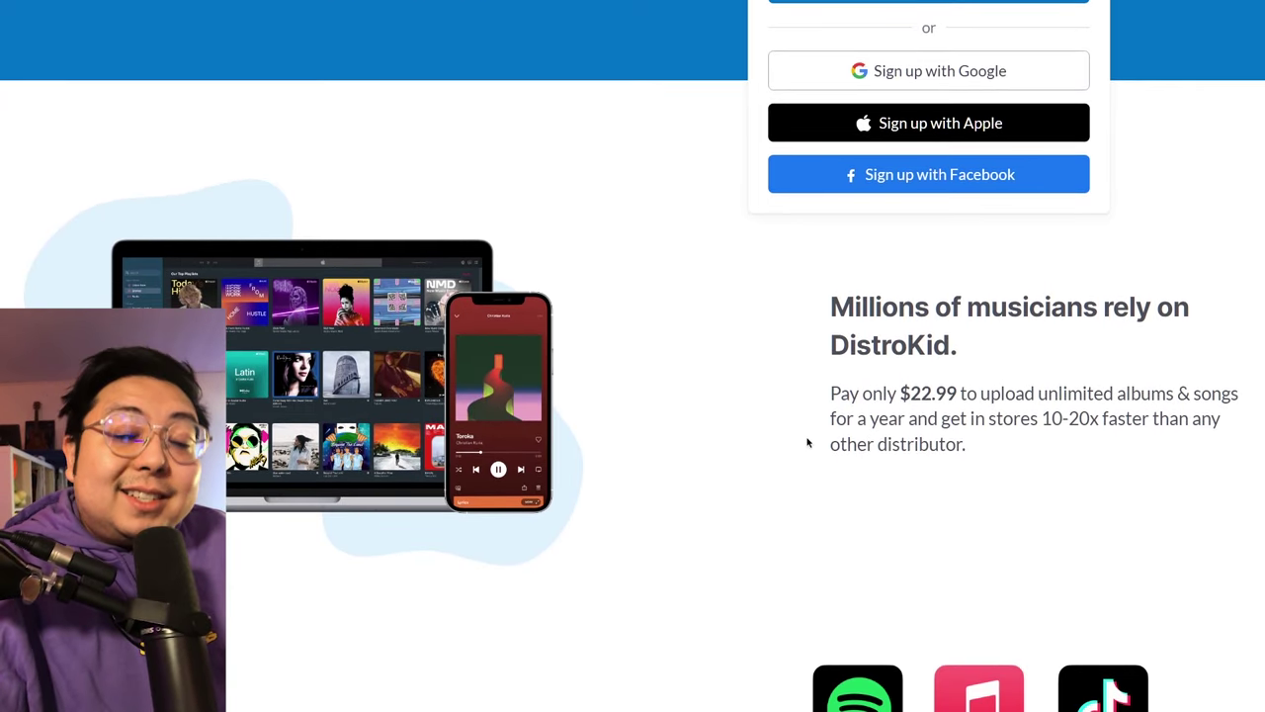
scroll(810, 444, "down", 3)
scroll(761, 460, "down", 2)
scroll(761, 460, "down", 6)
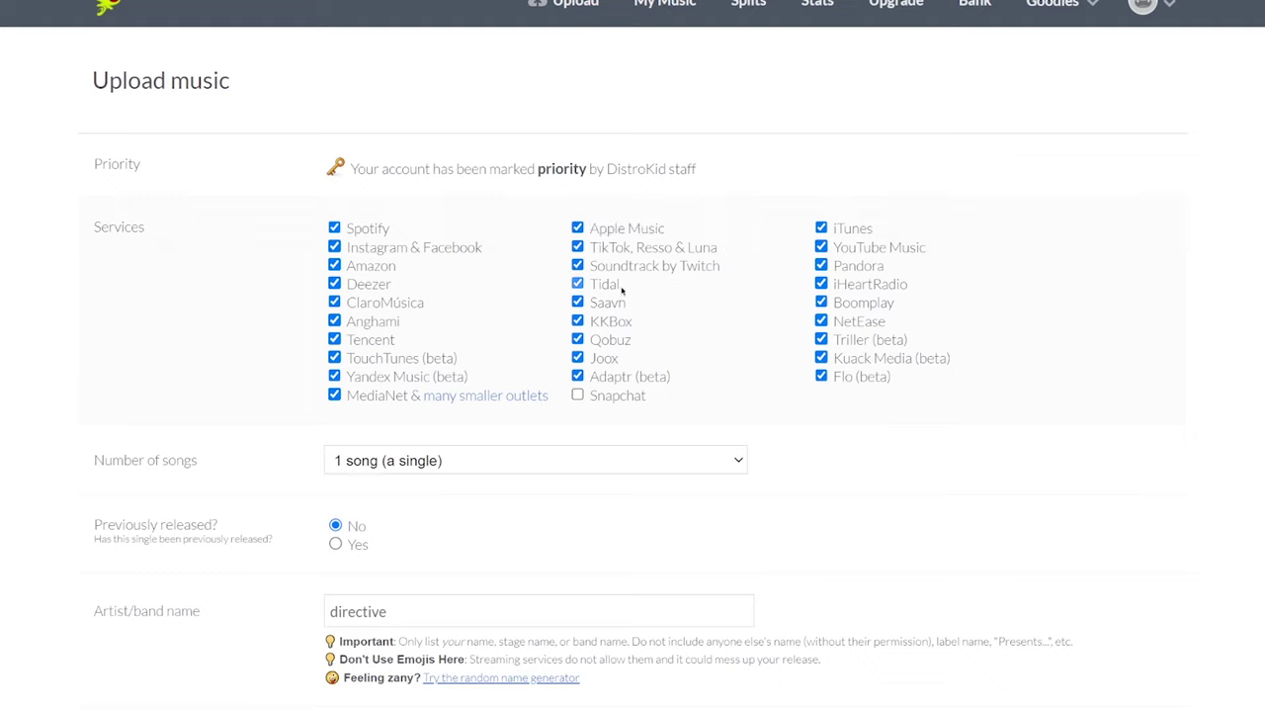
scroll(238, 329, "down", 3)
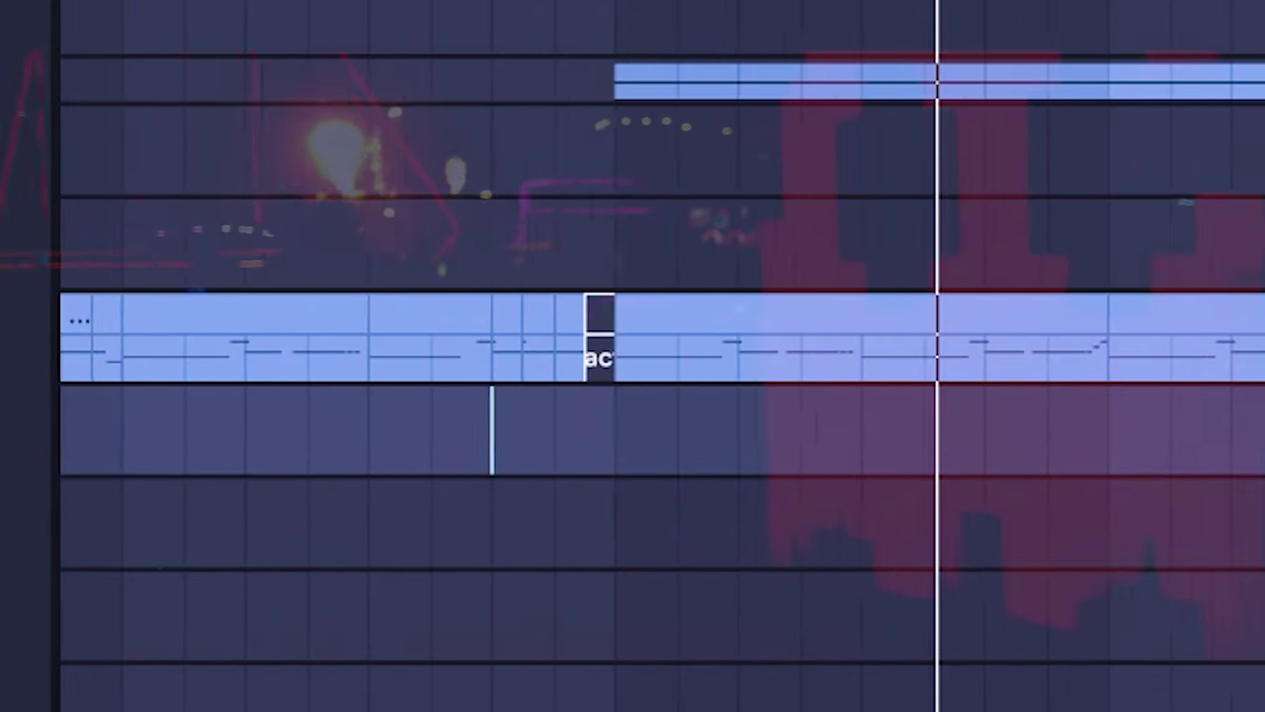
Step: Look over the synth, deactivated and vocal hook clips in the arrangement
scroll(633, 356, "down", 6)
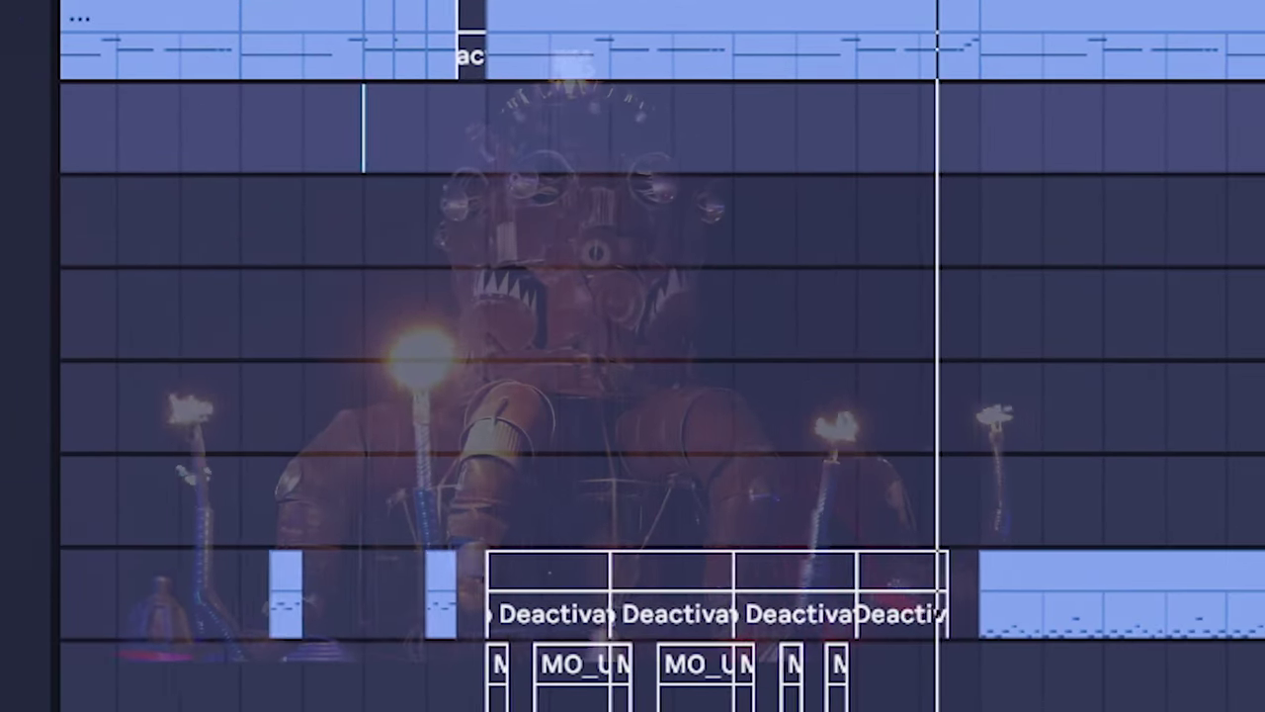
scroll(633, 356, "down", 2)
scroll(633, 356, "down", 6)
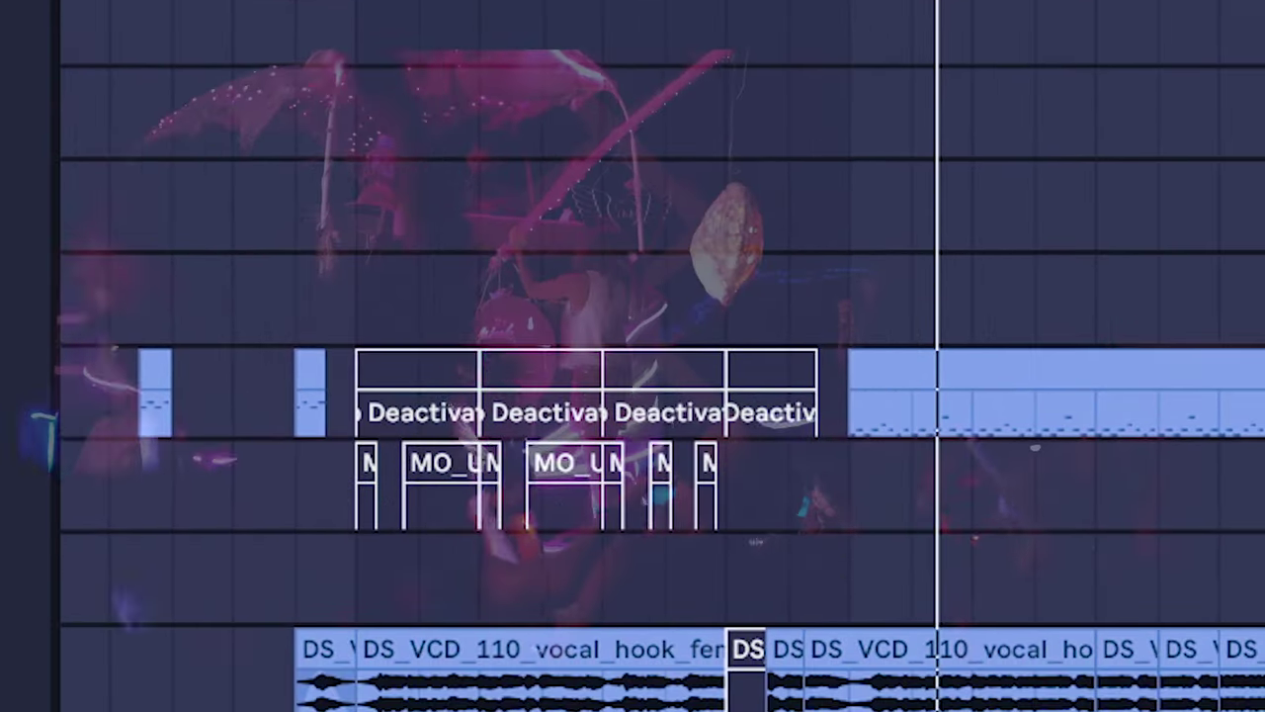
scroll(632, 356, "down", 6)
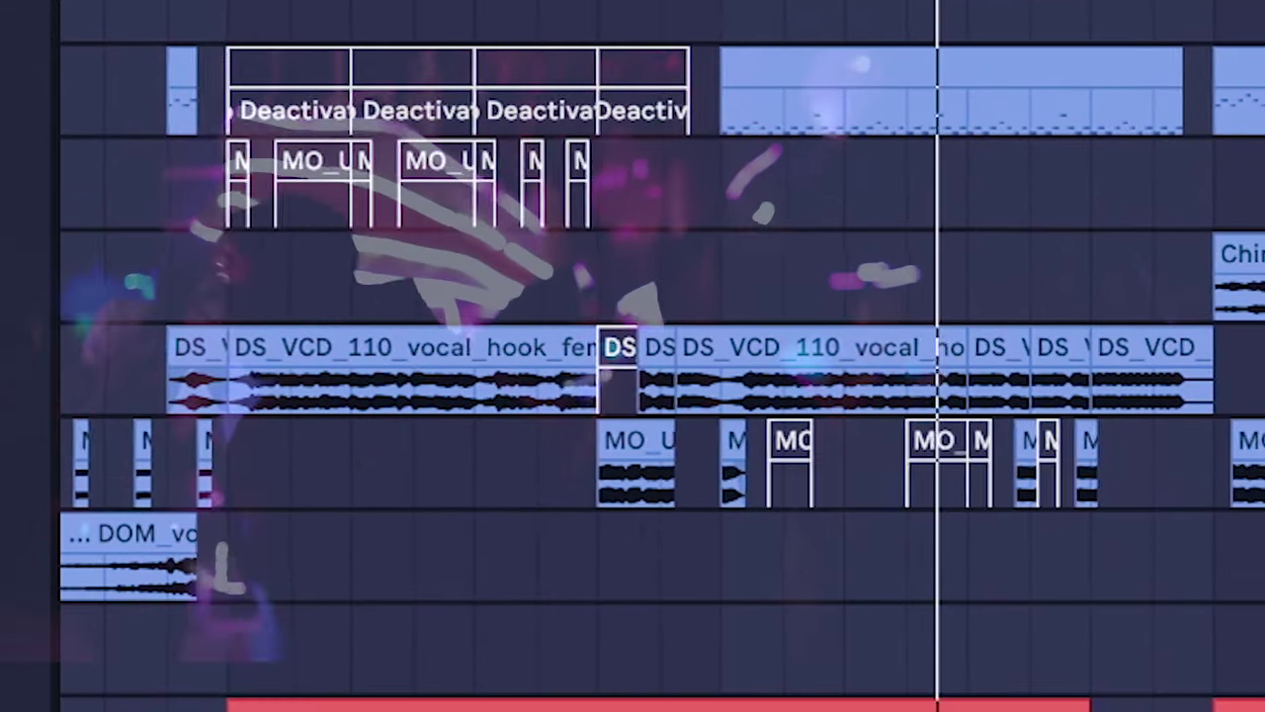
scroll(632, 356, "down", 5)
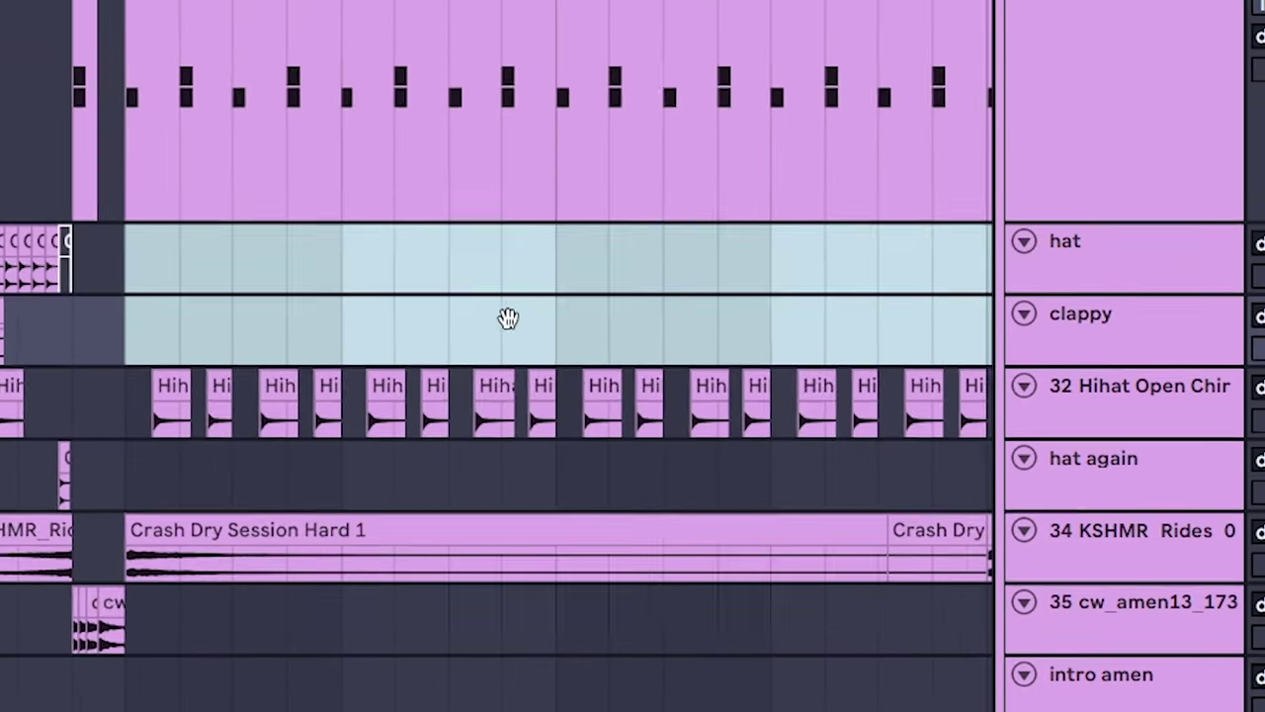
Step: Select the empty range on the hat and clappy tracks above the open hi-hat clips
left_click(99, 263)
left_click_drag(99, 263, 531, 305)
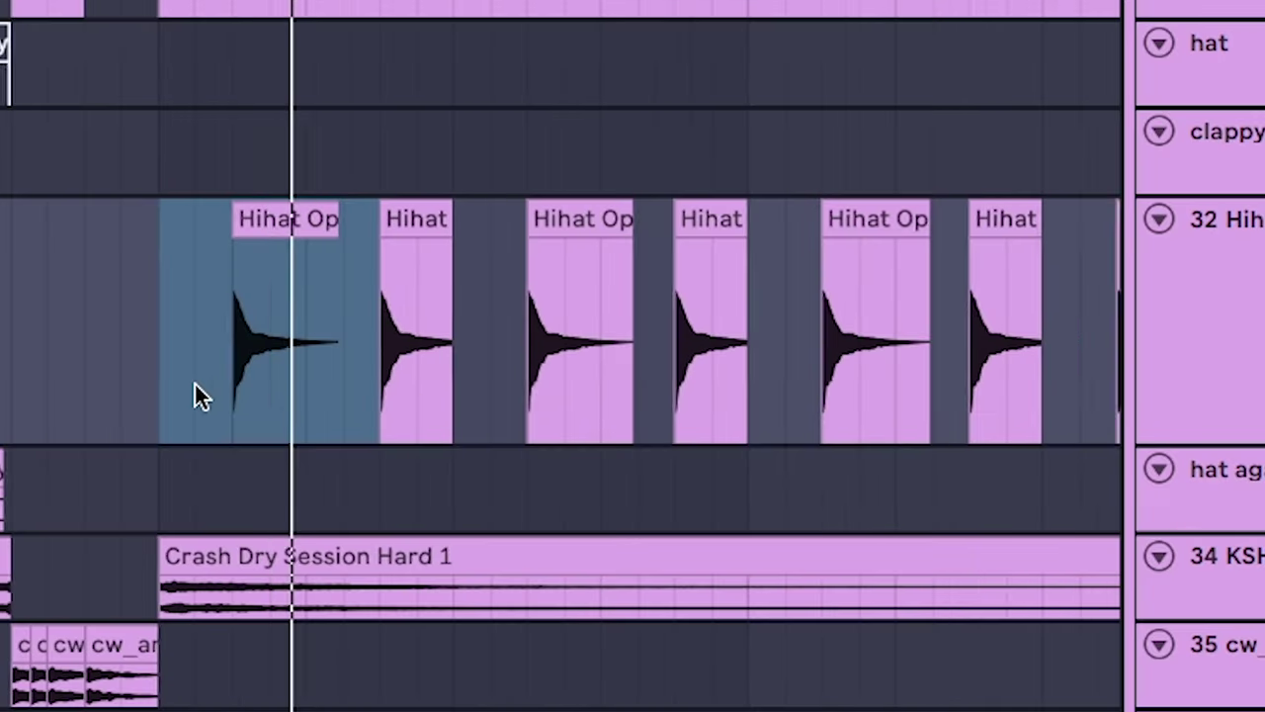
Step: Place the insert marker before the open hi-hat clips and before the Tisoki_fx_white_noise_fall clip
left_click(95, 400)
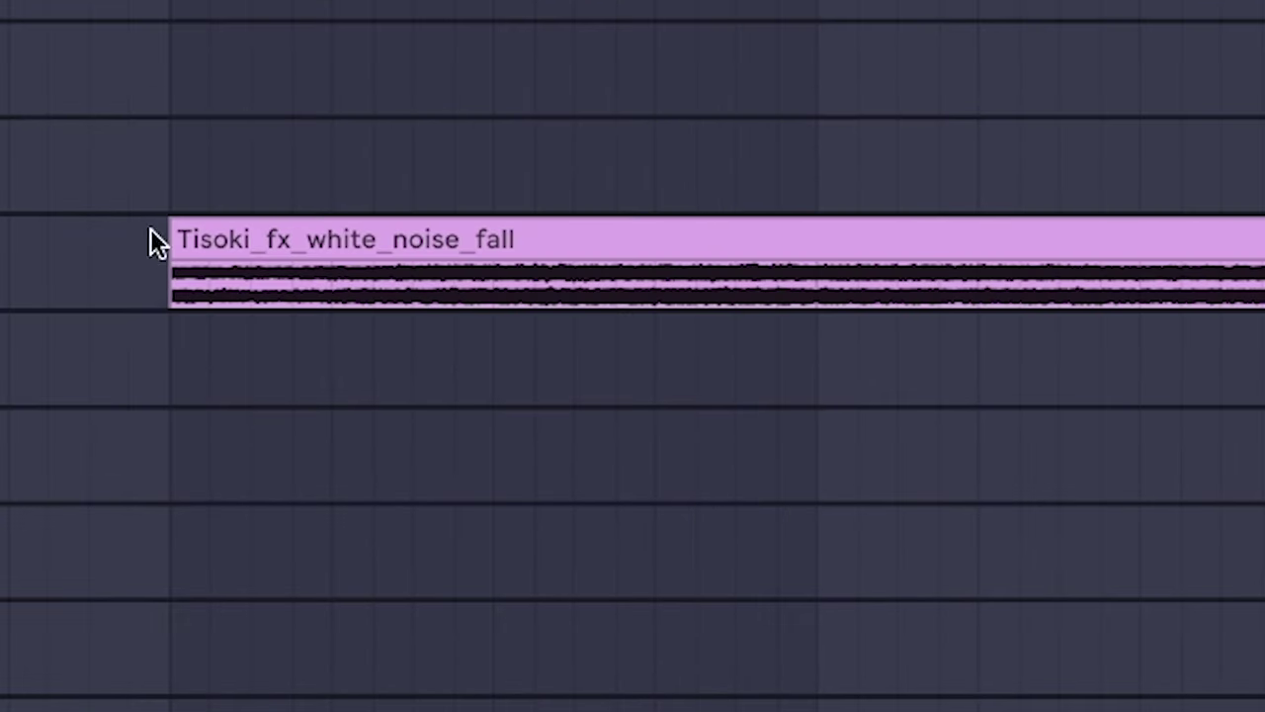
left_click(151, 228)
scroll(273, 292, "up", 3)
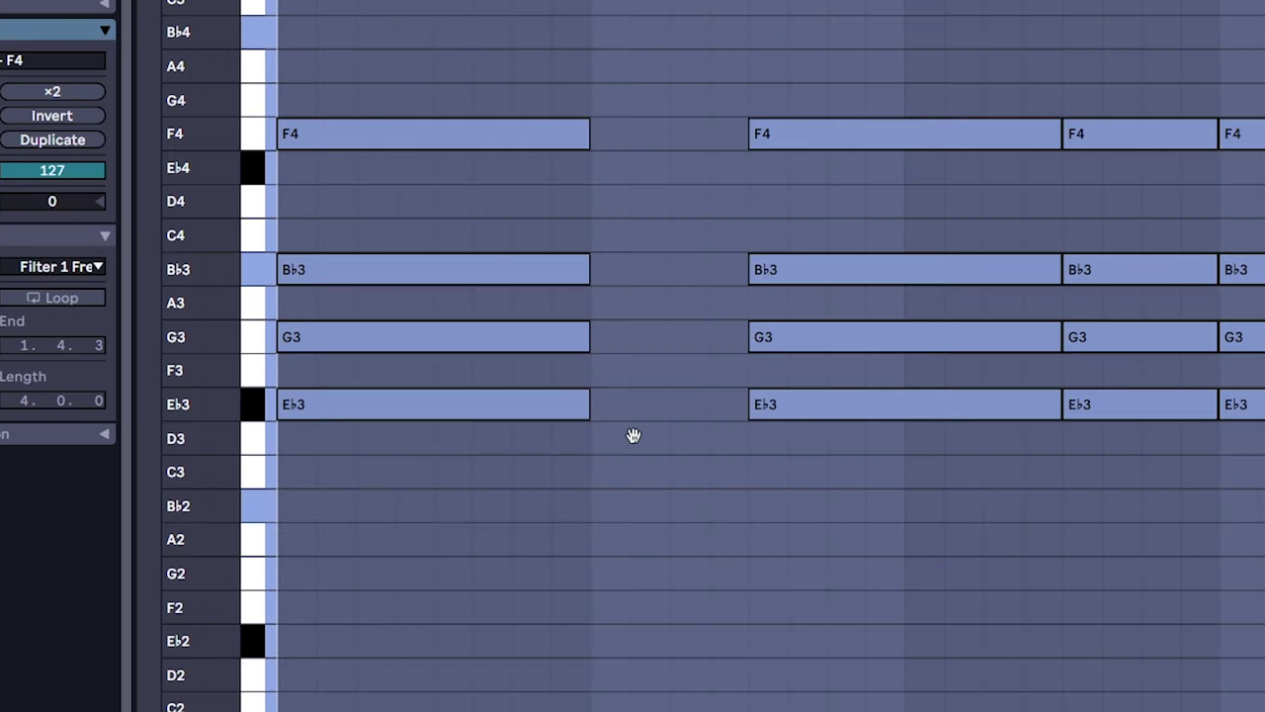
Step: Examine the stacked chord notes in the piano roll and the synth's Utility and Limiter devices
scroll(634, 436, "down", 6)
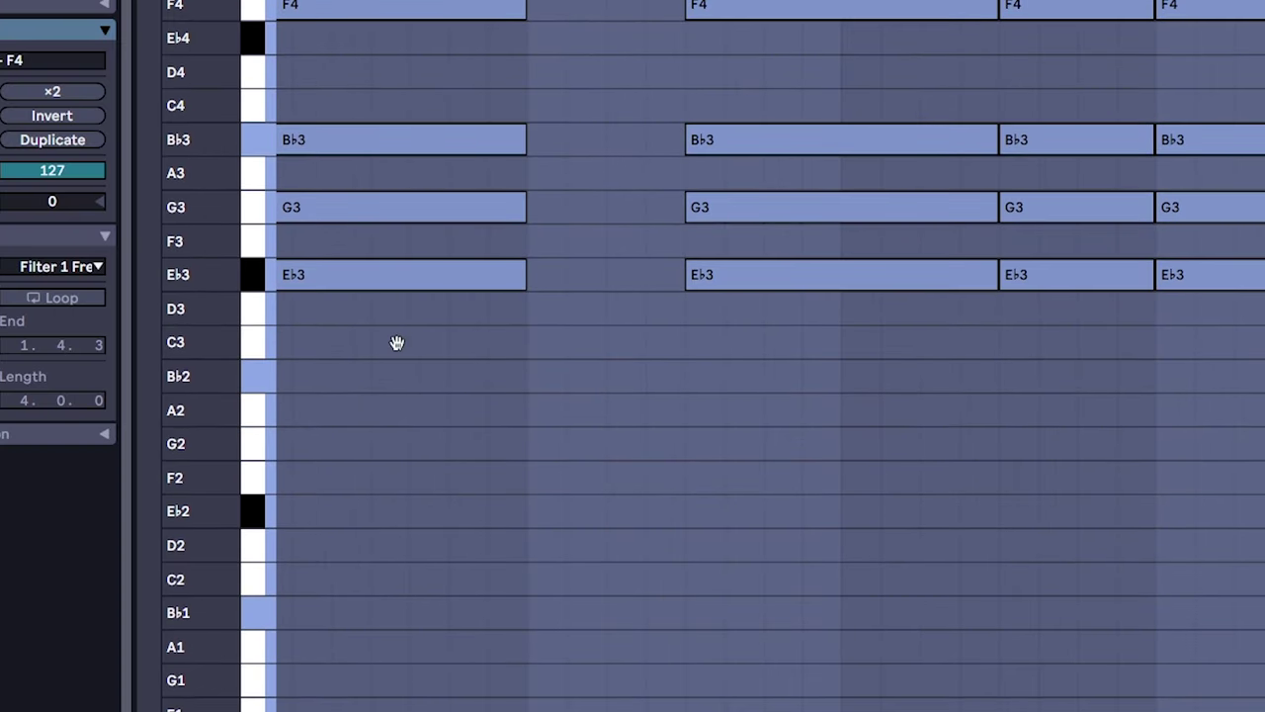
left_click_drag(278, 654, 278, 648)
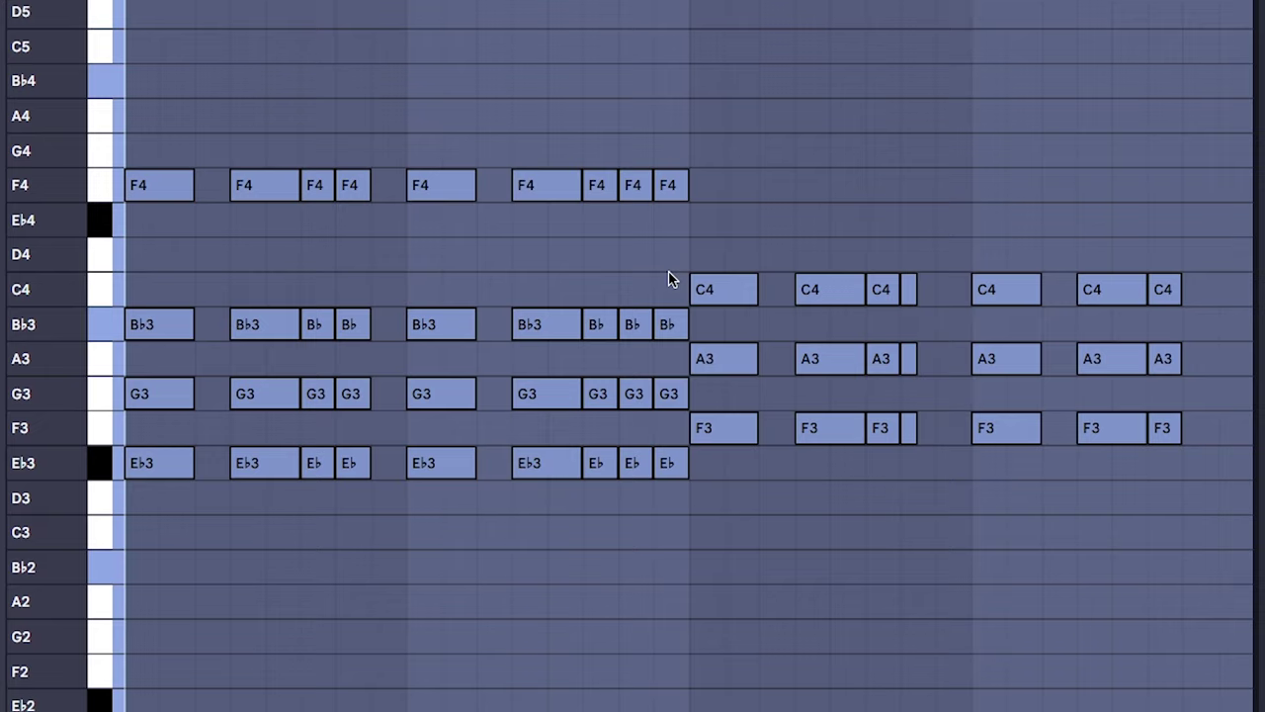
scroll(692, 218, "down", 1)
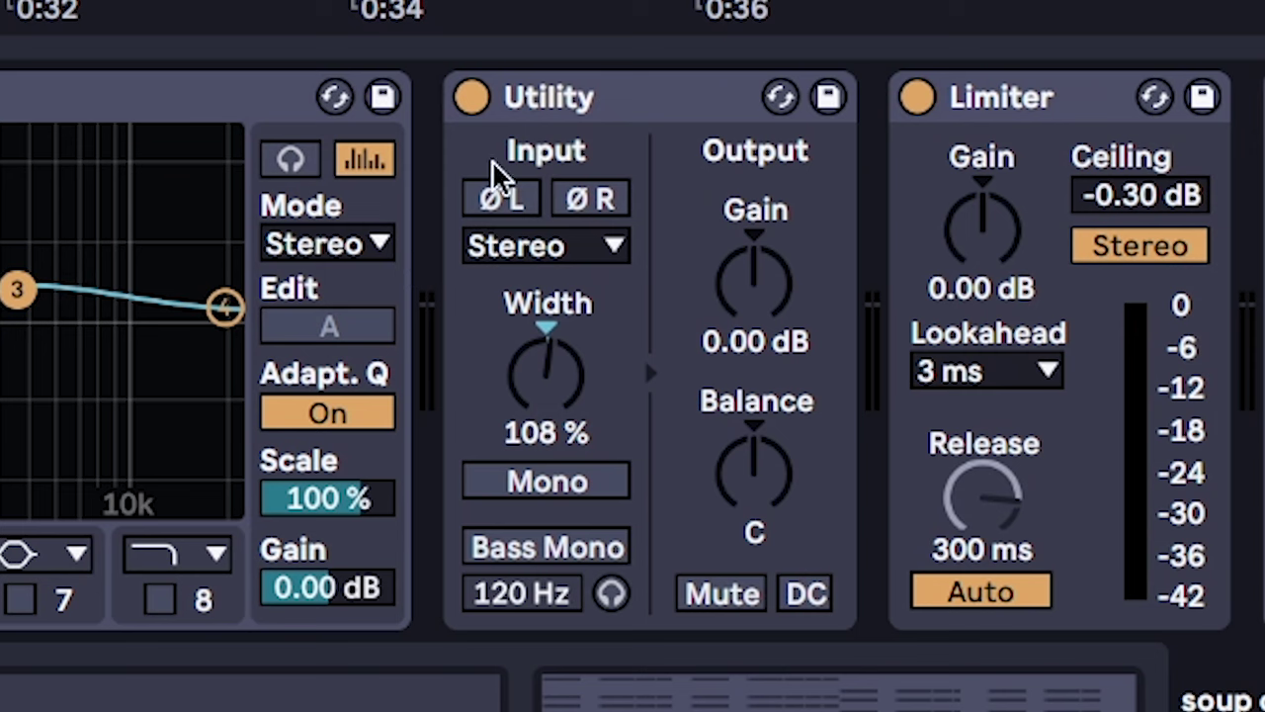
left_click(1155, 106)
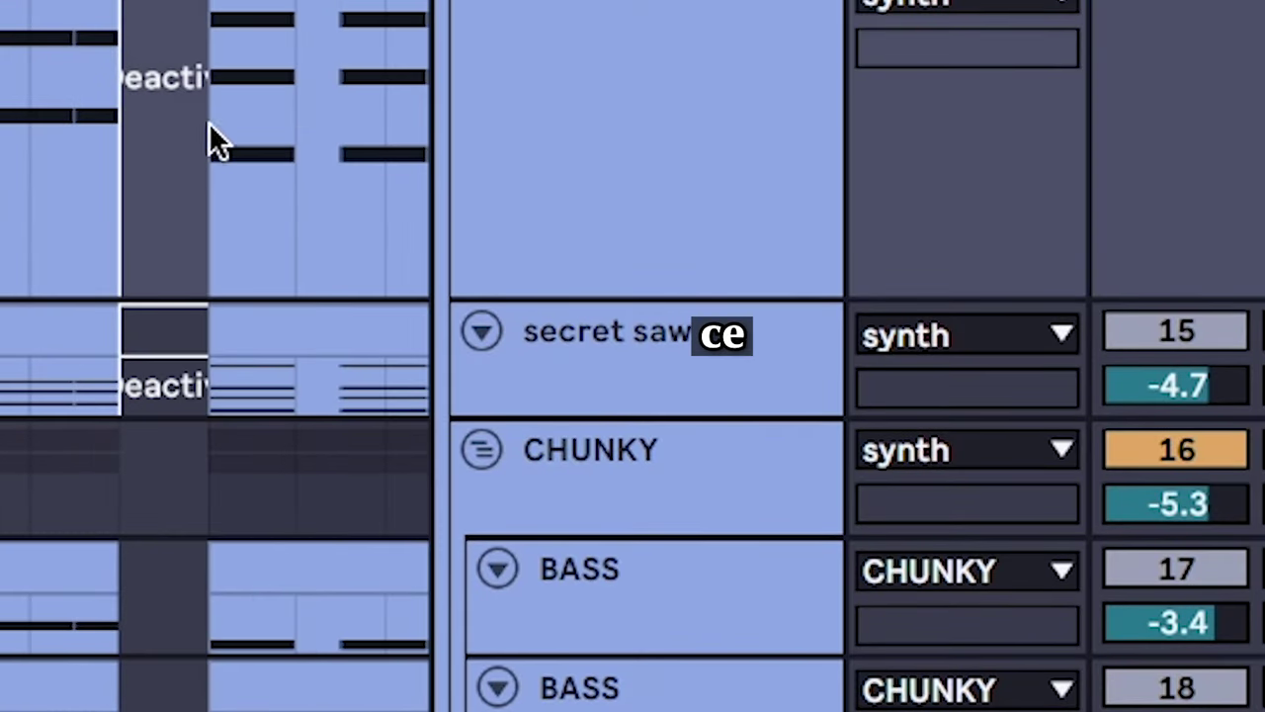
Step: Examine the notes and effects of the two BASS tracks in the CHUNKY group, including FB2B, Pedal and Mono, with playback
left_click(210, 126)
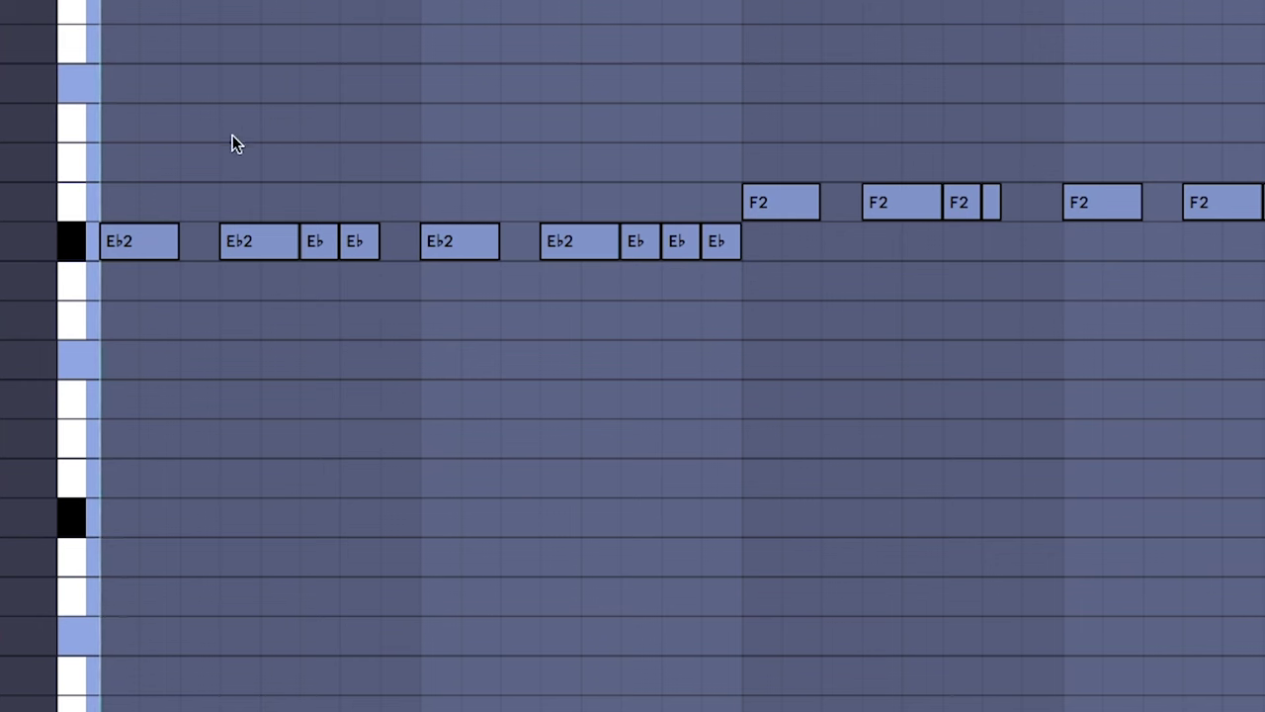
left_click_drag(140, 164, 629, 382)
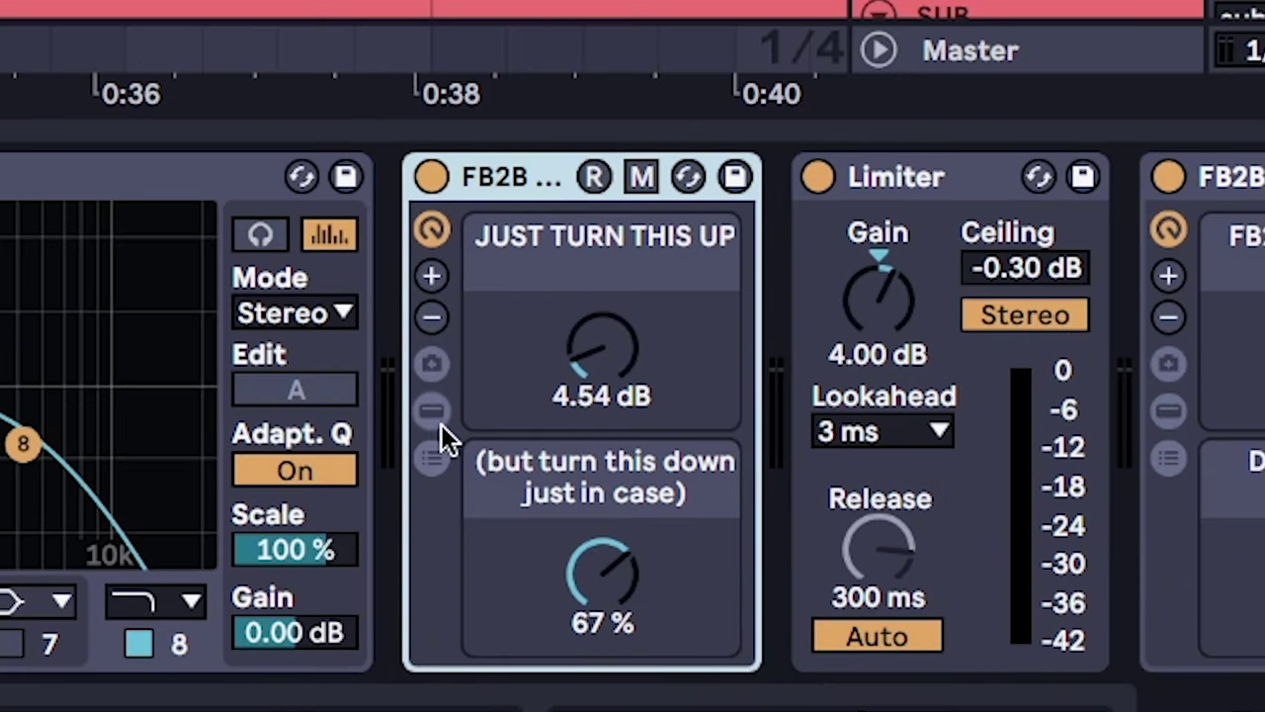
key("space")
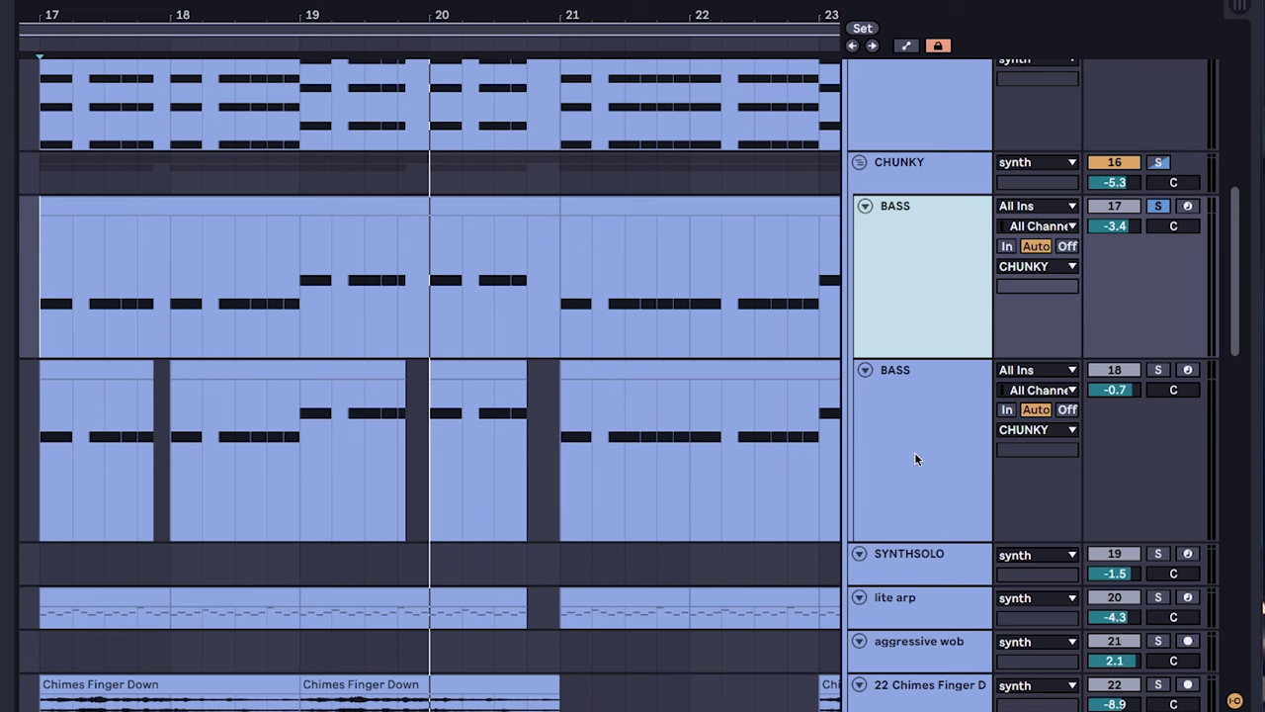
left_click(914, 458)
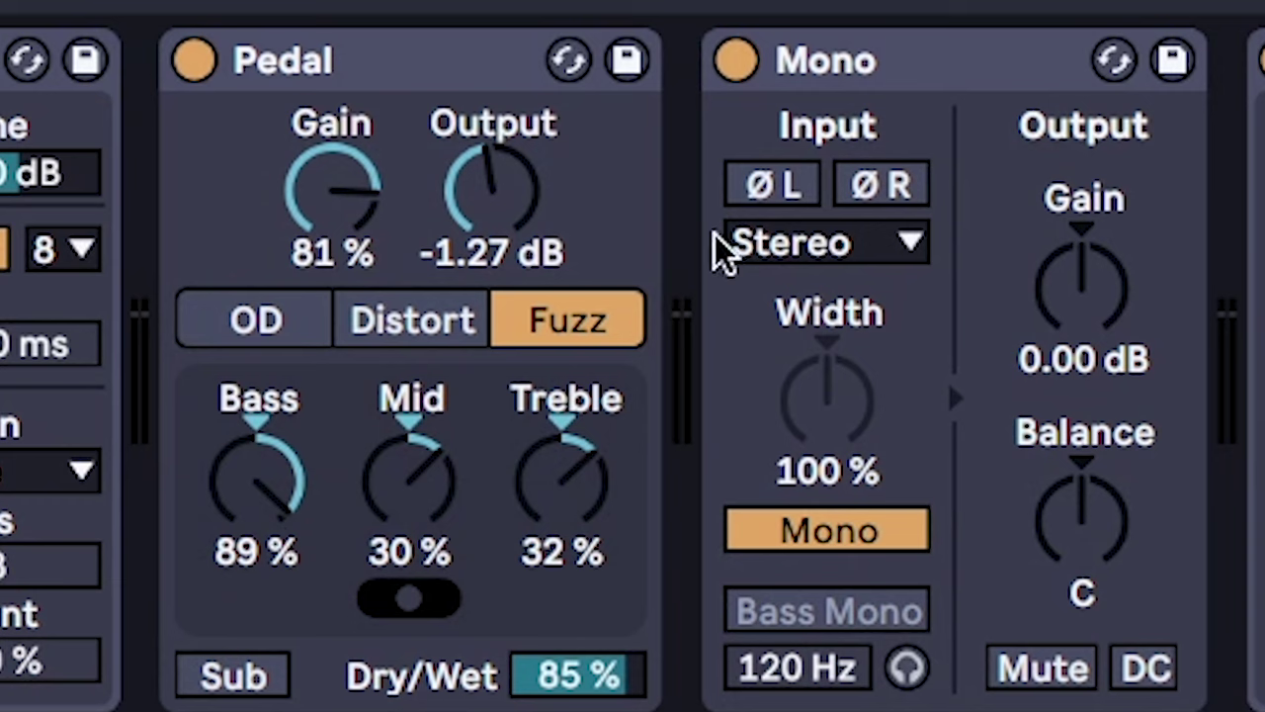
left_click(851, 70)
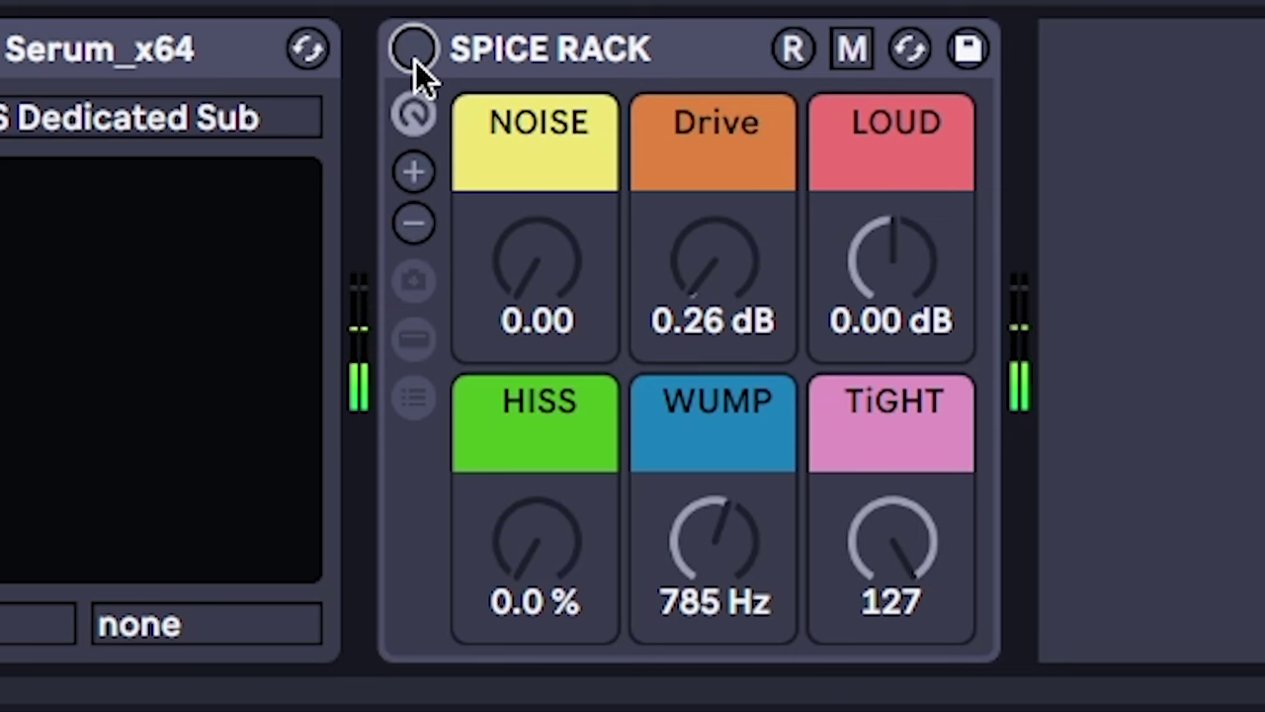
Step: Turn on the SPICE RACK after the Serum sub and select the deactivated clip range across the neighbouring synth tracks
left_click(416, 57)
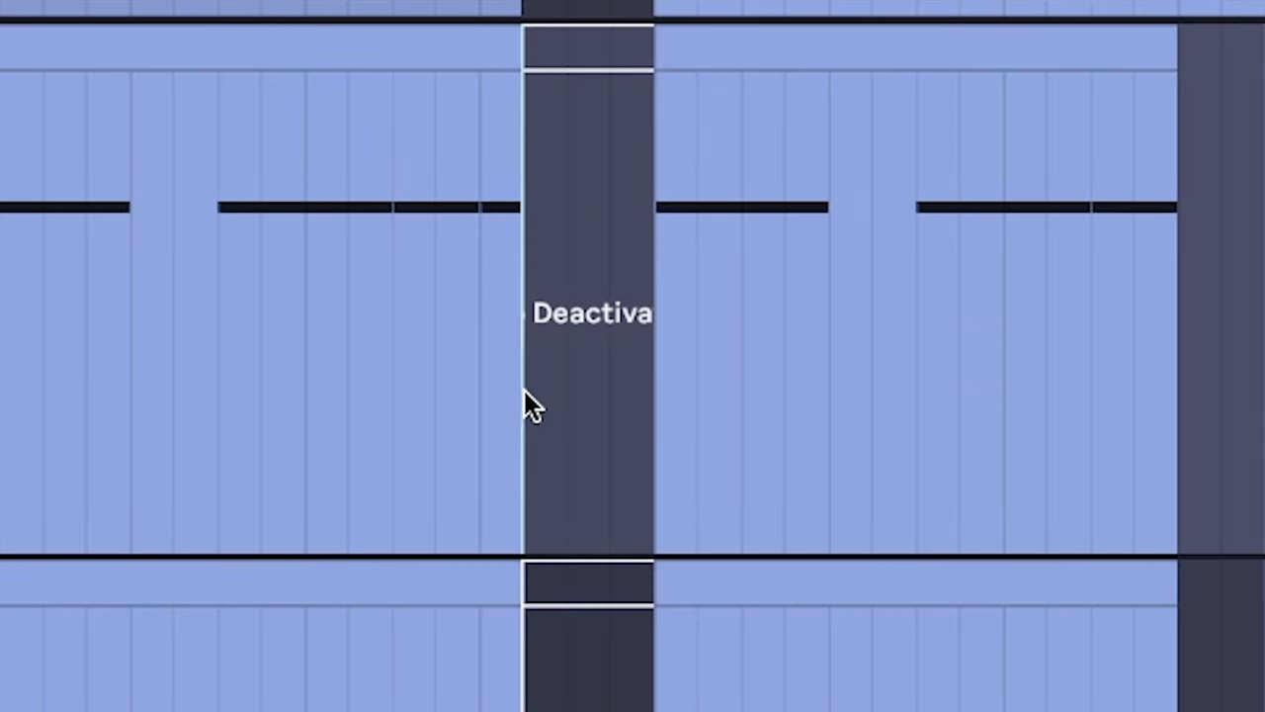
left_click_drag(523, 405, 654, 633)
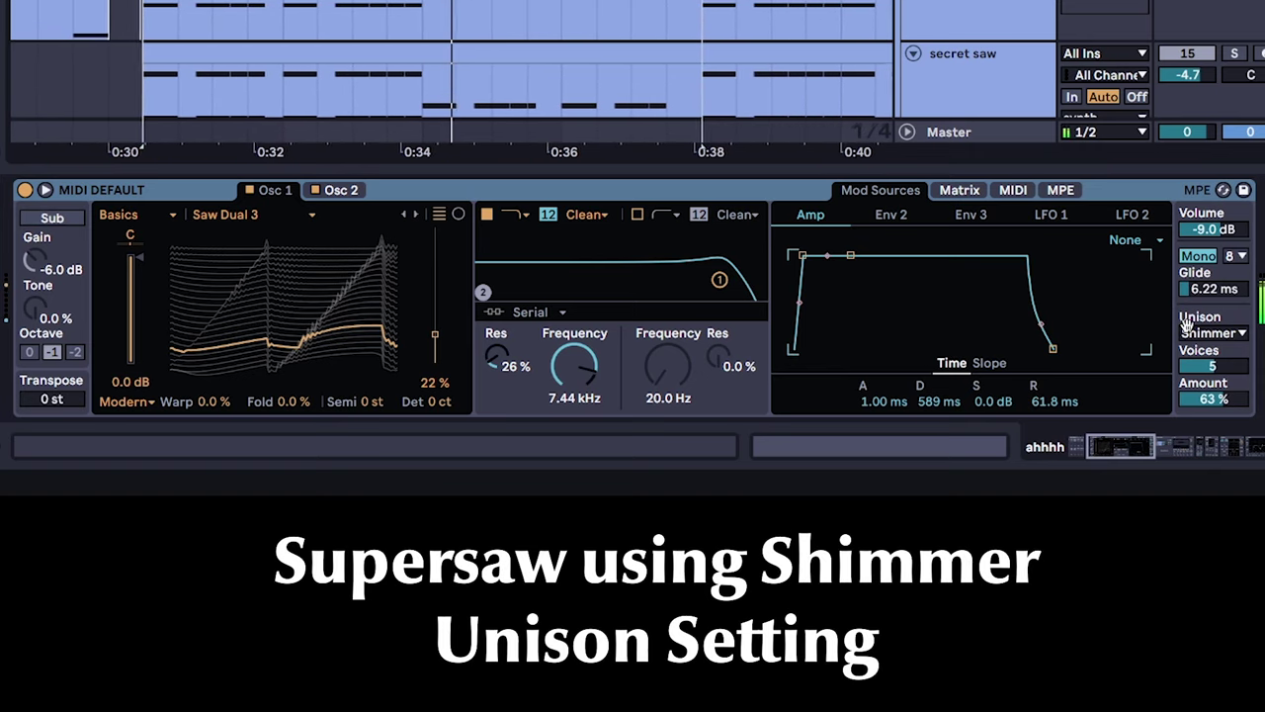
Step: Turn on the Audio Effect Rack holding the parallel Amp chain on the secret saw track
scroll(1186, 326, "right", 15)
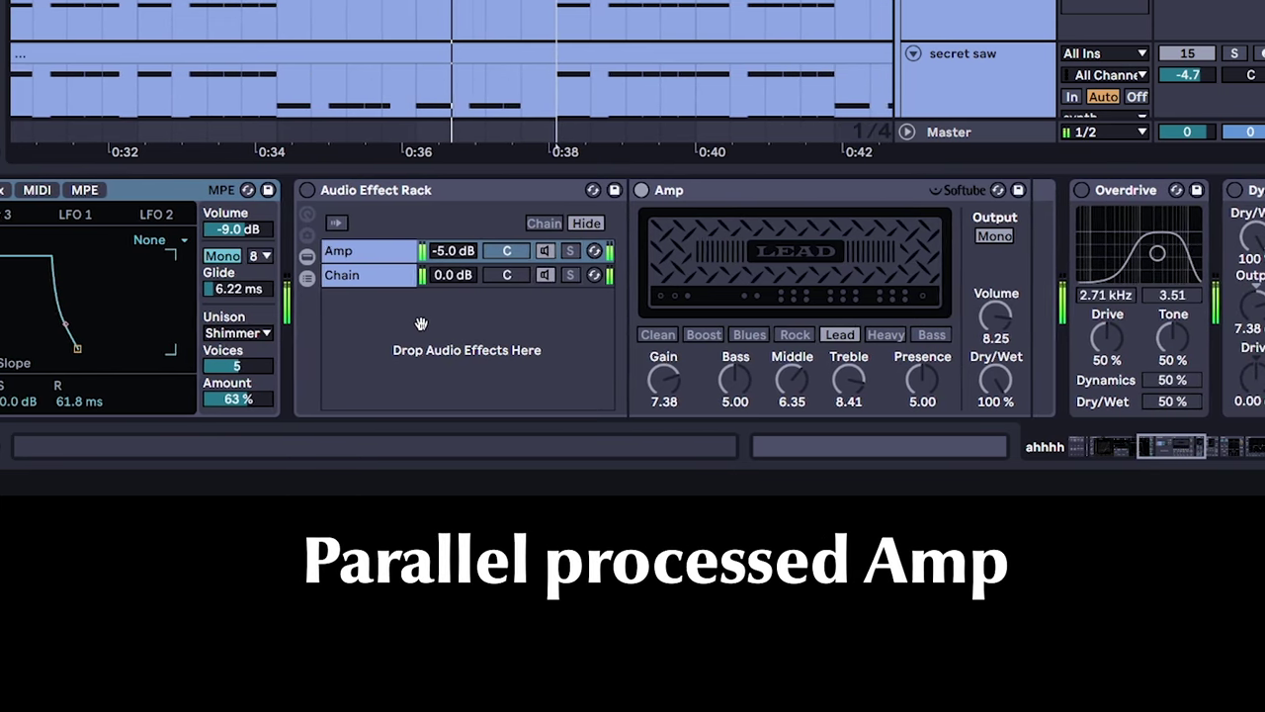
scroll(414, 323, "right", 3)
left_click(228, 190)
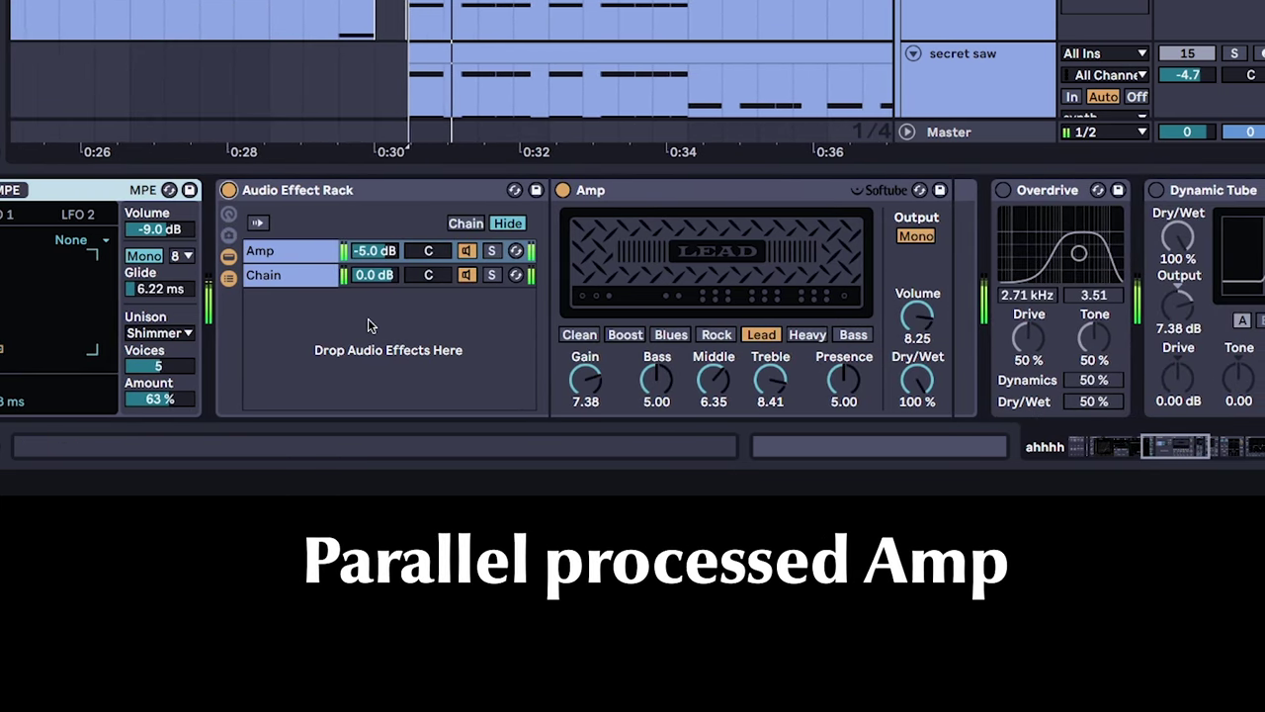
Step: Turn on the Overdrive, Dynamic Tube and FB2B Widen effects on the secret saw track
scroll(920, 286, "right", 10)
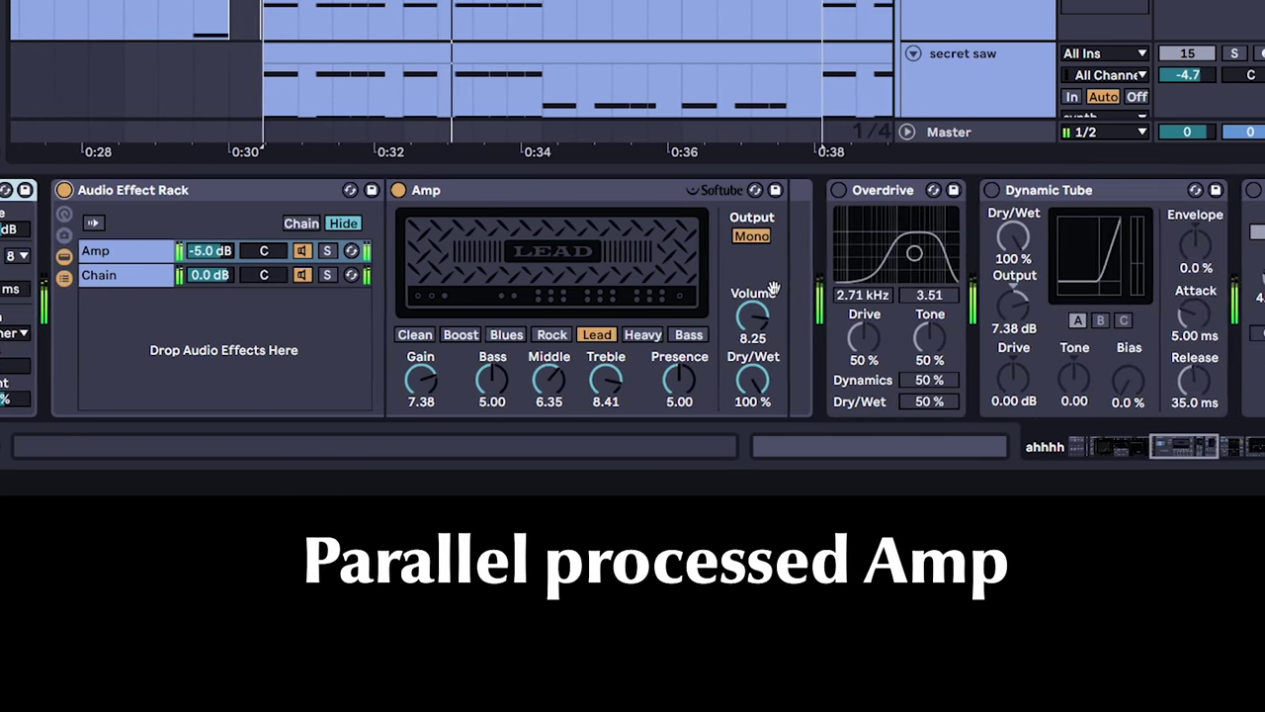
left_click(590, 191)
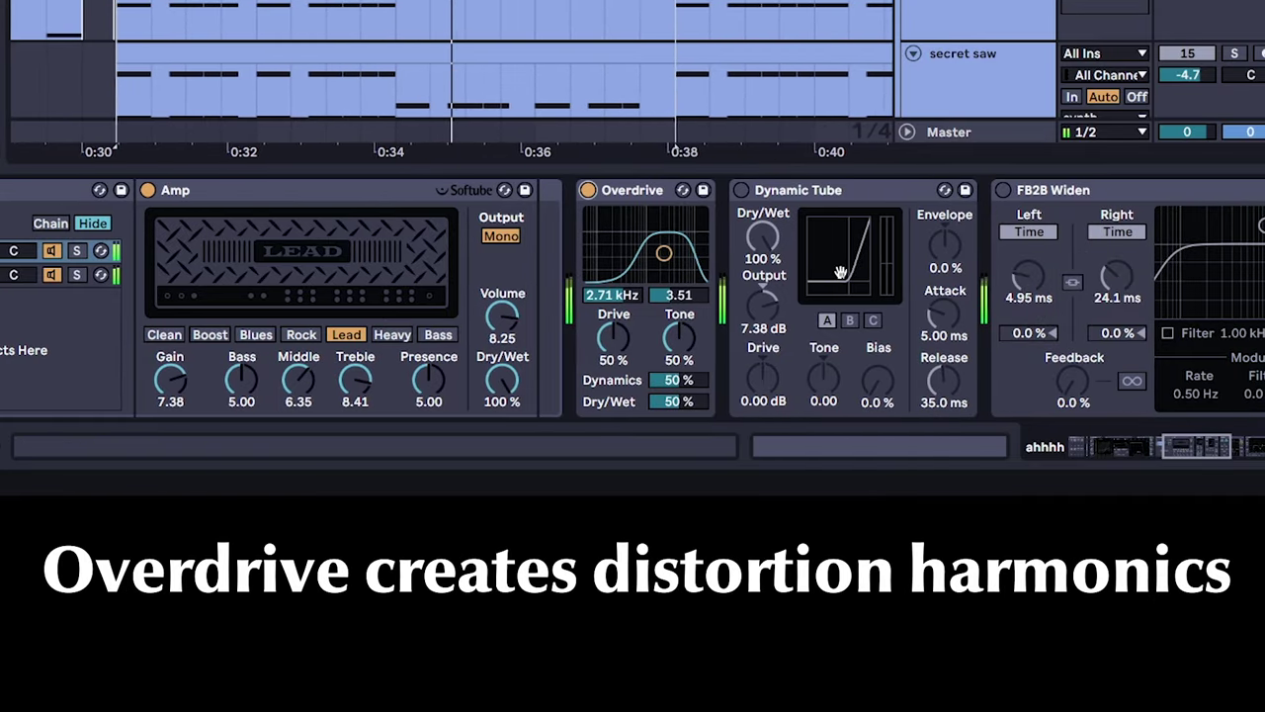
scroll(883, 276, "right", 5)
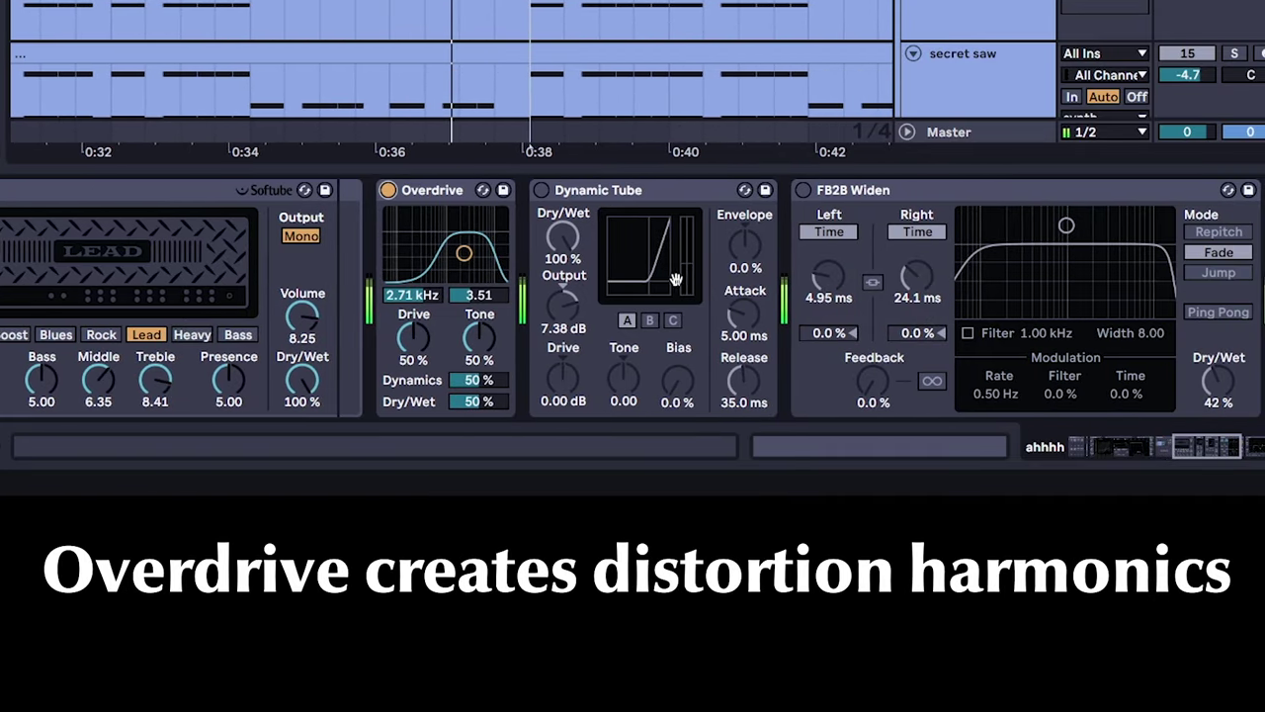
left_click(558, 190)
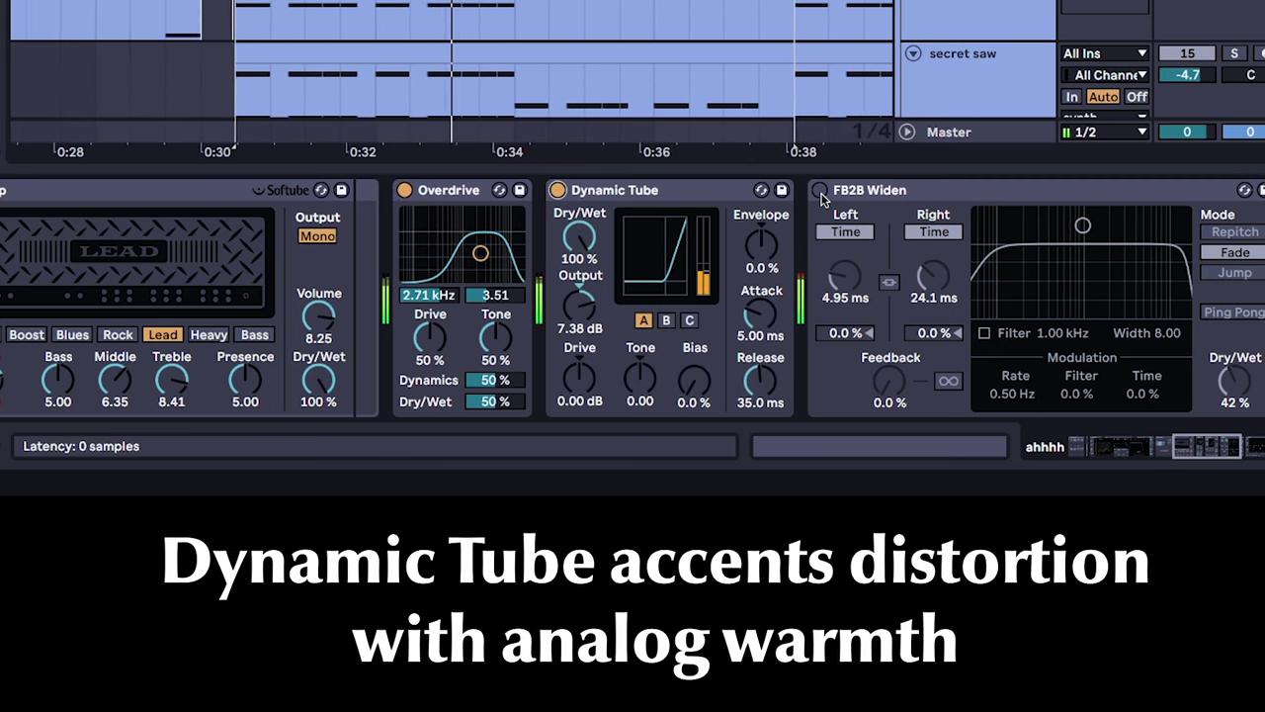
left_click(820, 191)
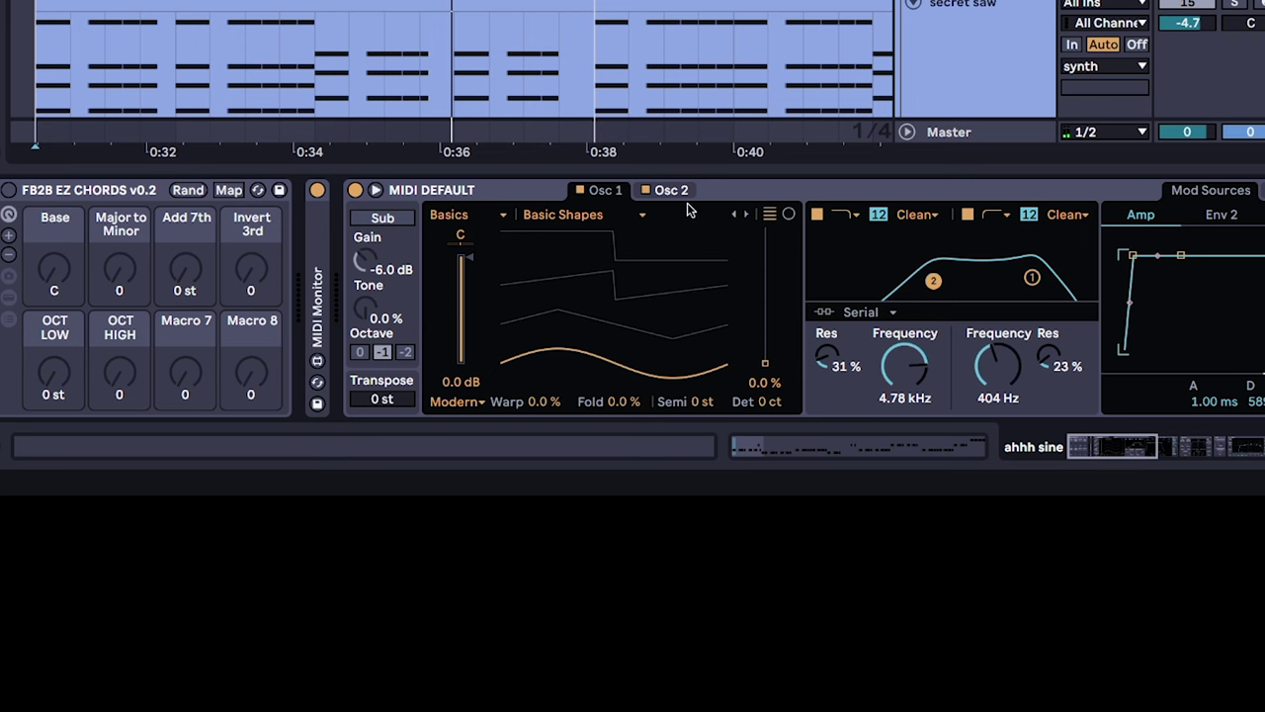
Step: Show Osc 2 of the ahhh sine synth and look along its device chain
left_click(672, 190)
left_click_drag(1100, 446, 1138, 461)
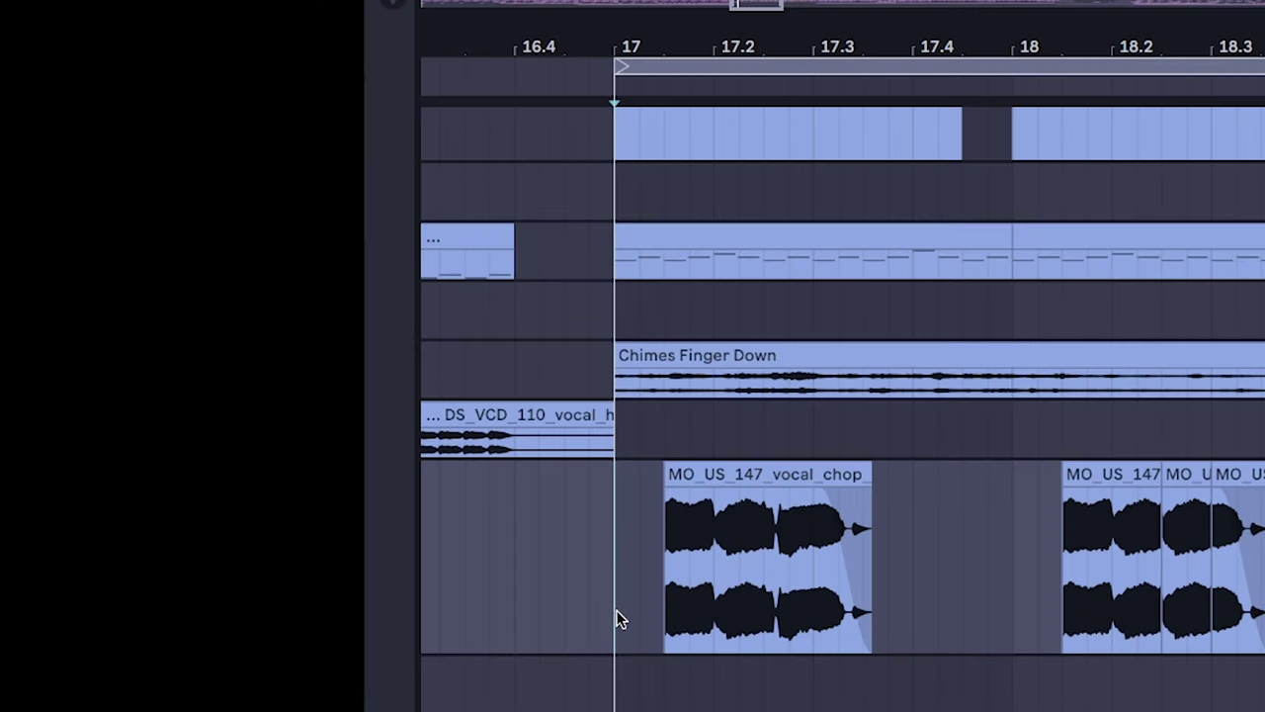
Step: Select the gap between bar 17 and the first vocal chop clip, and play from bar 17
left_click_drag(618, 618, 661, 623)
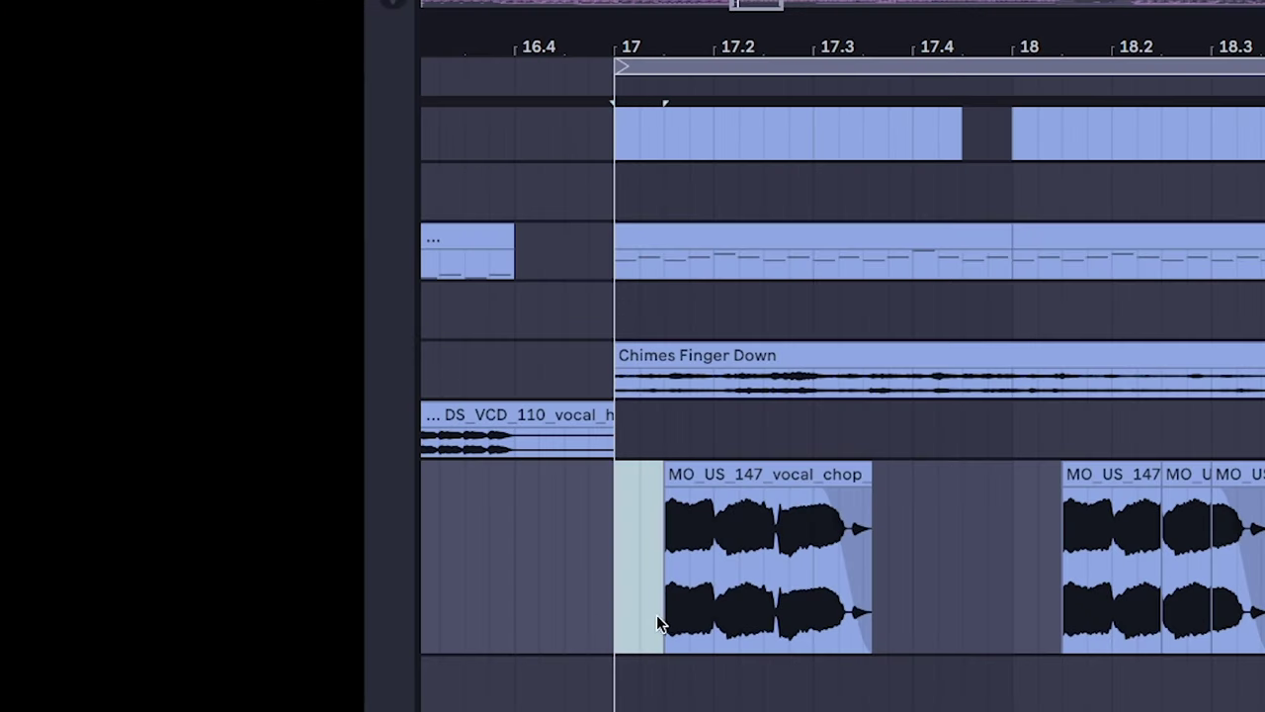
left_click(621, 619)
key("space")
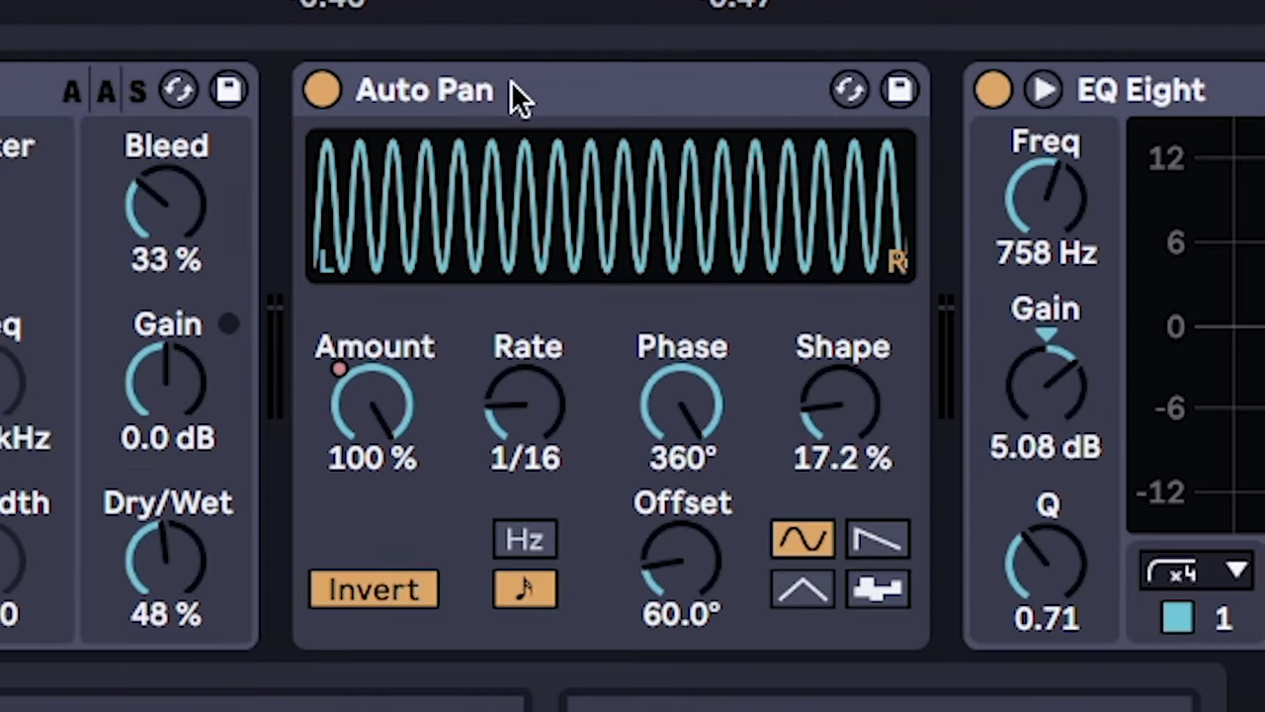
Step: Inspect the Auto Pan device and play the aggressive wob track's guitar clip in bar 24
left_click(511, 90)
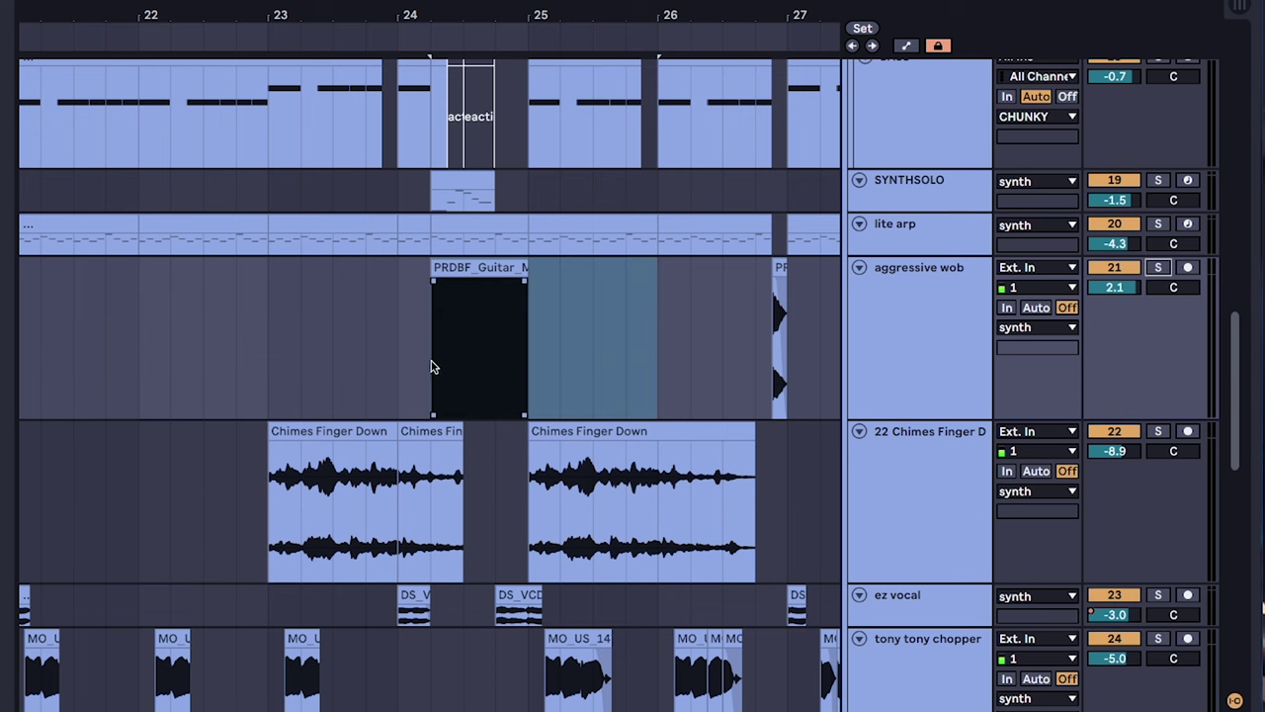
left_click(432, 366)
key("space")
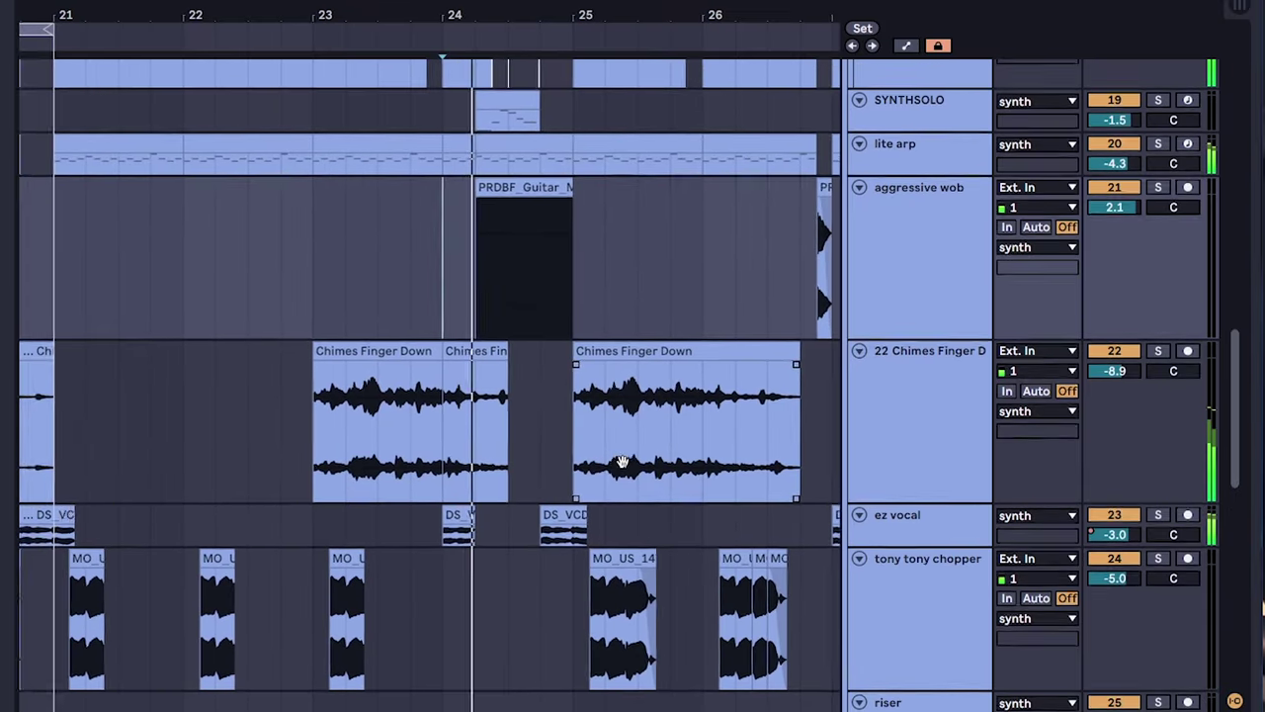
scroll(616, 461, "down", 2)
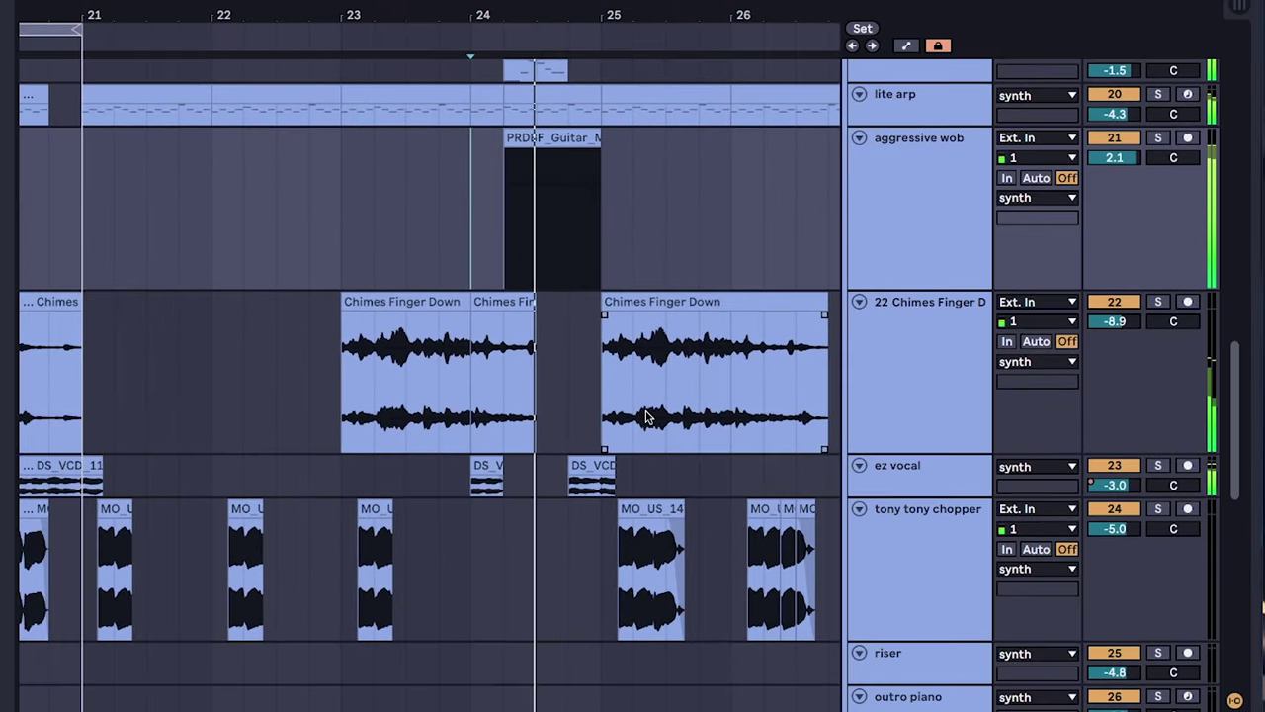
scroll(584, 510, "up", 3)
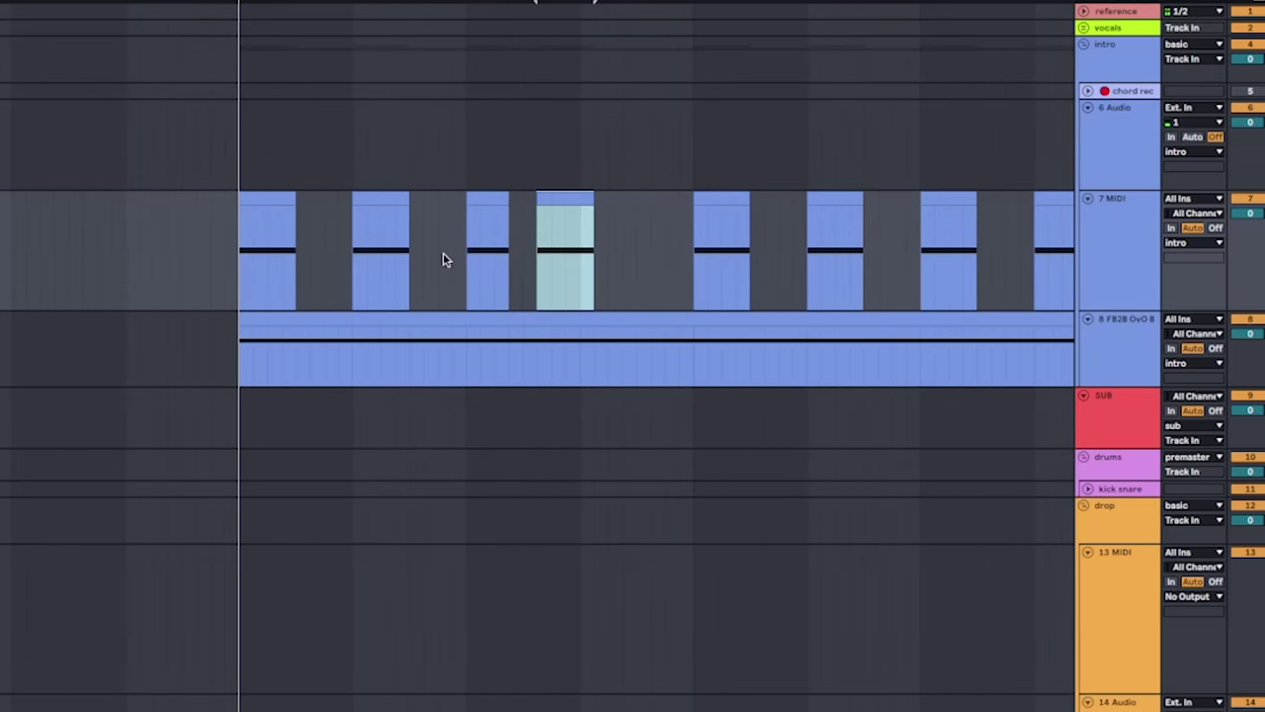
Step: Move the insert marker on the 7 MIDI track and review its chopped clips along the timeline
left_click(429, 220)
scroll(263, 306, "down", 5)
scroll(405, 282, "right", 5)
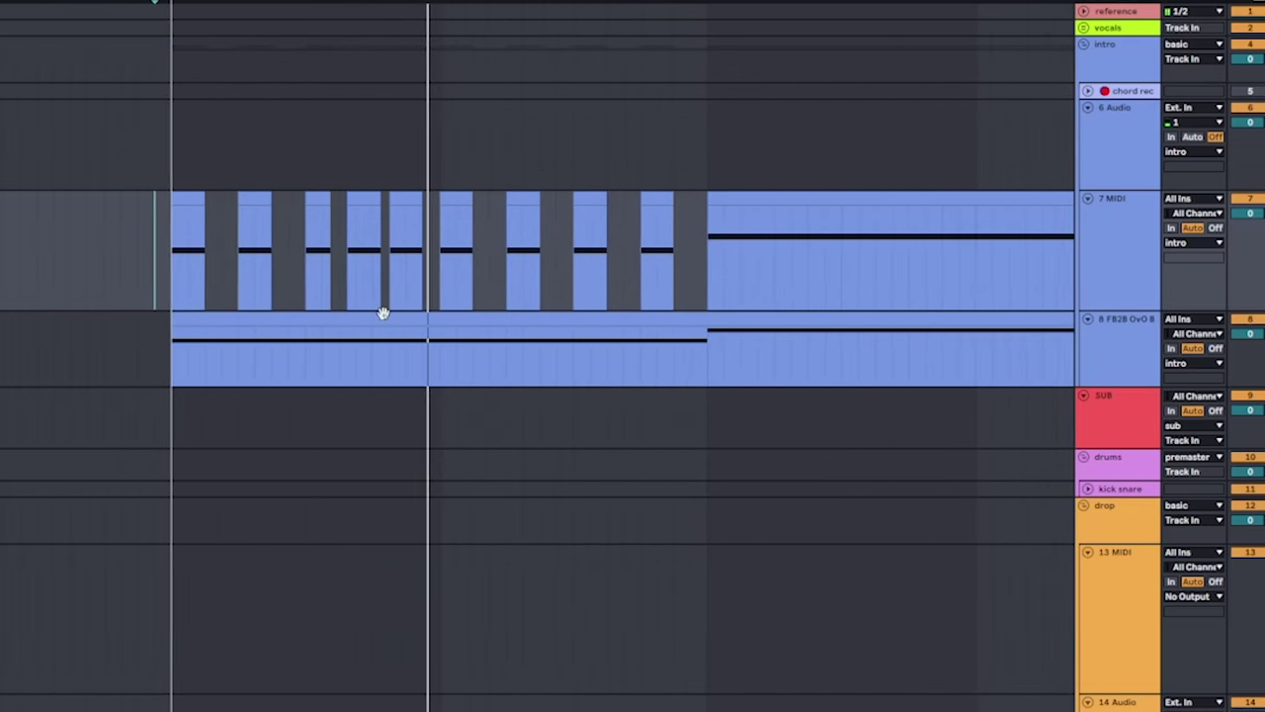
scroll(466, 325, "left", 5)
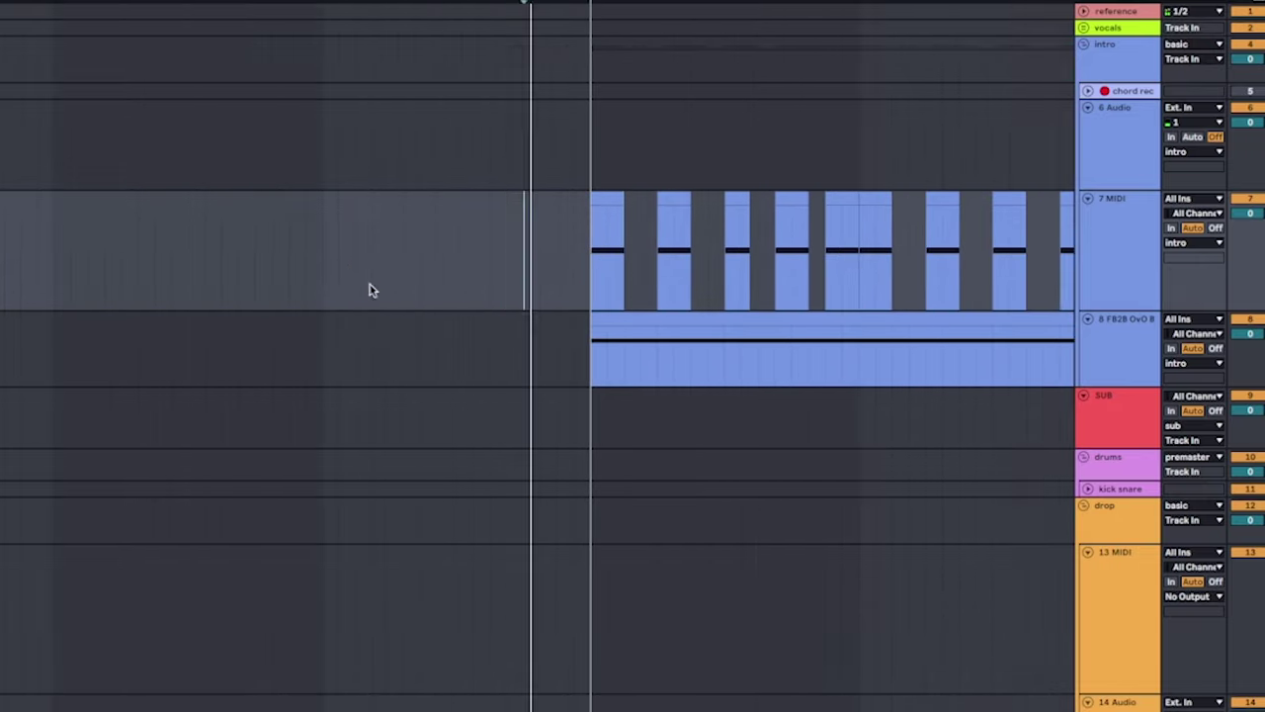
Step: Delete the selected stretch on the 7 MIDI track and duplicate the chopped clip pattern
scroll(184, 342, "right", 8)
scroll(436, 296, "left", 3)
left_click_drag(436, 297, 147, 296)
key("Delete")
key("ctrl+d")
scroll(333, 398, "left", 2)
scroll(570, 357, "right", 3)
scroll(570, 357, "right", 5)
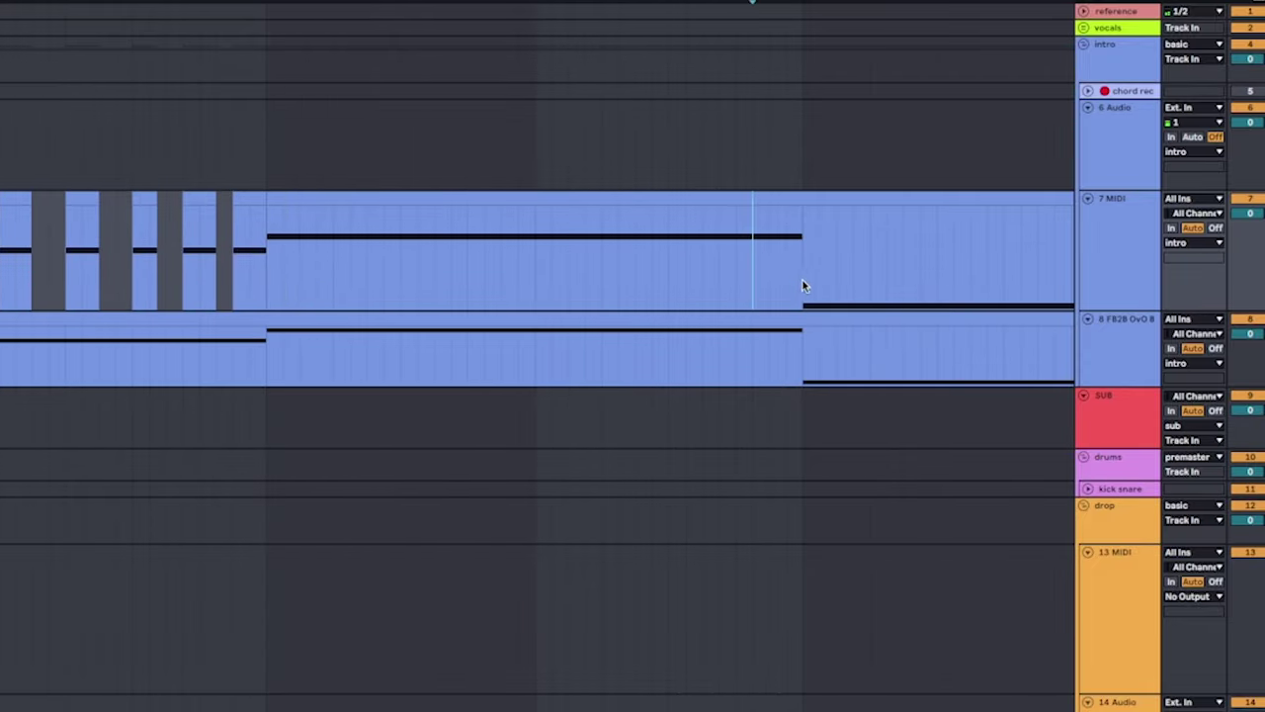